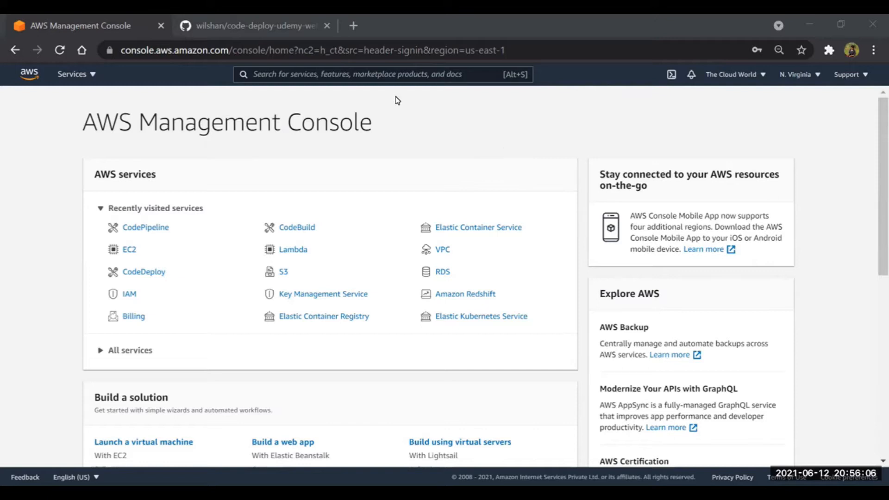
Review the files in the code-deploy-udemy-website repository on GitHub and return to the AWS console
left_click(251, 21)
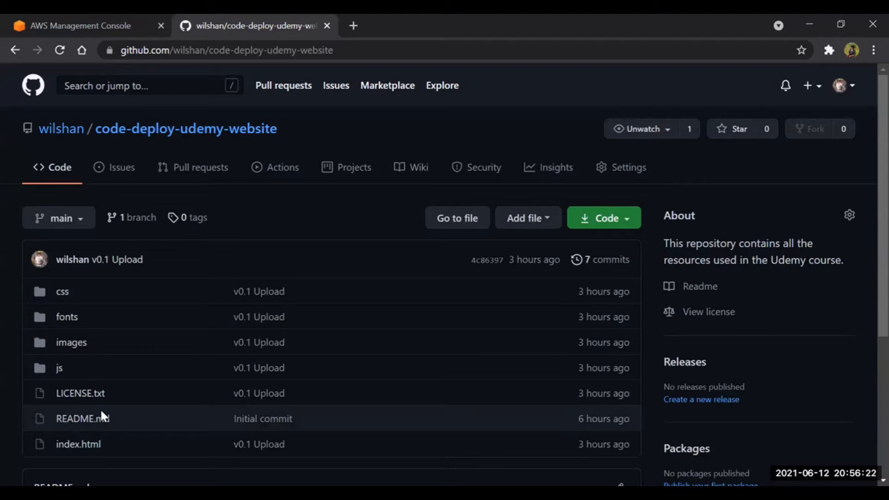
left_click(120, 18)
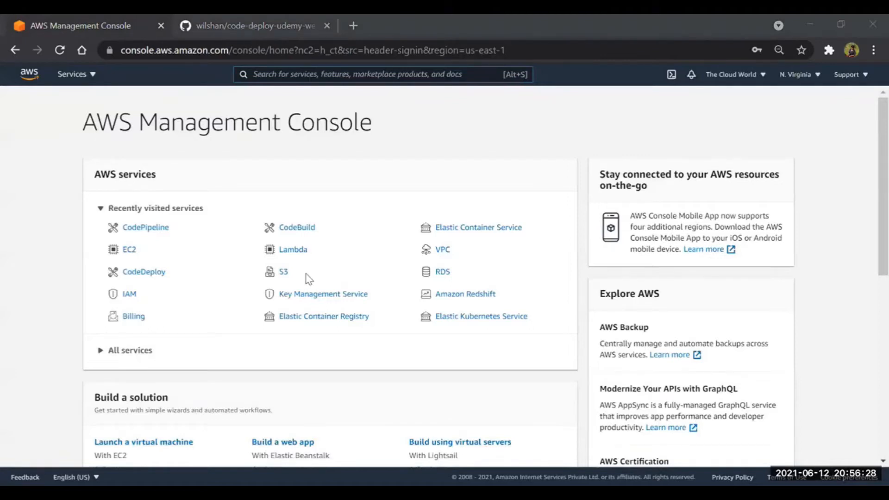
Open the S3 service and filter the bucket list by the owner's name prefix
left_click(281, 278)
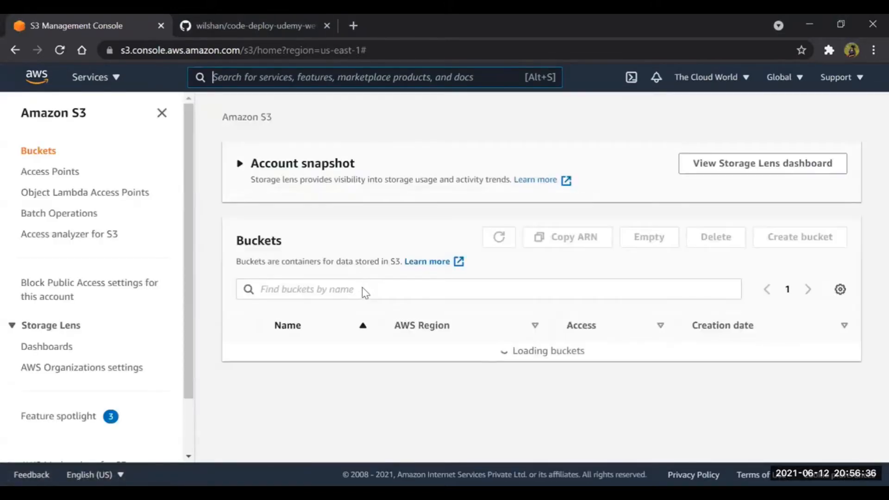
left_click(350, 322)
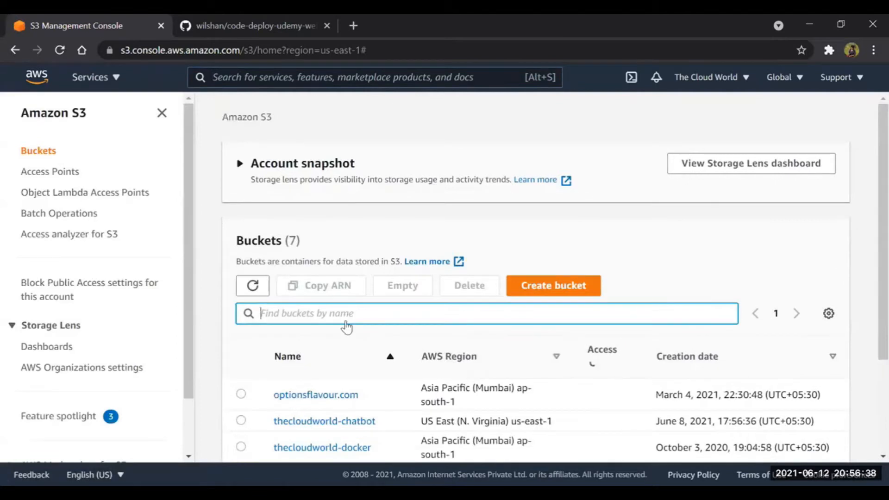
type("wilshan")
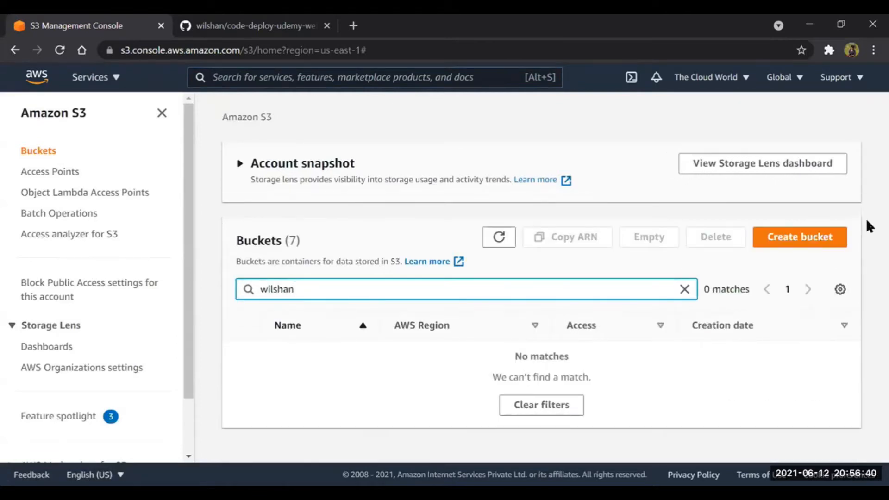
Start creating an S3 bucket and name it wilshan-tcw-destination
left_click(809, 234)
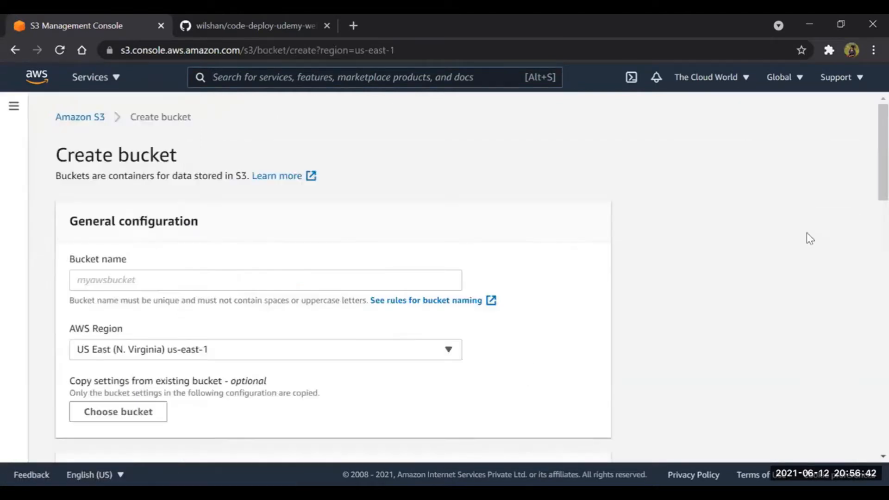
left_click(175, 284)
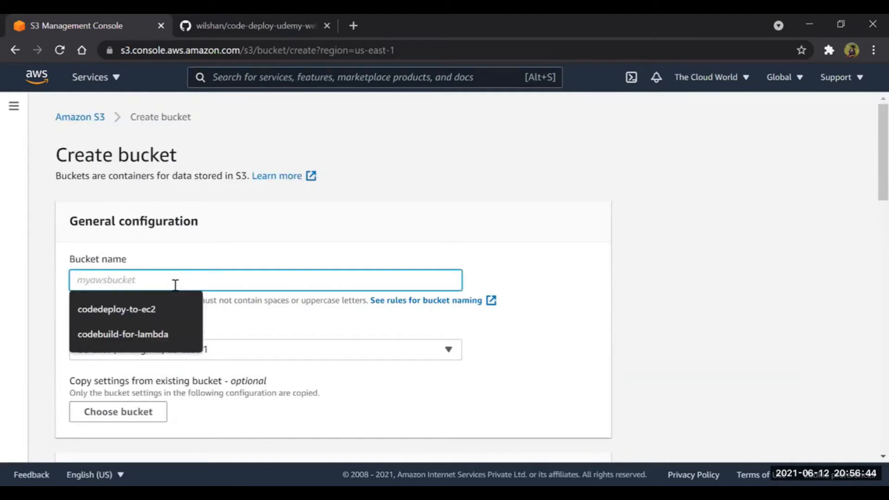
type("wilshan-tcw-destination")
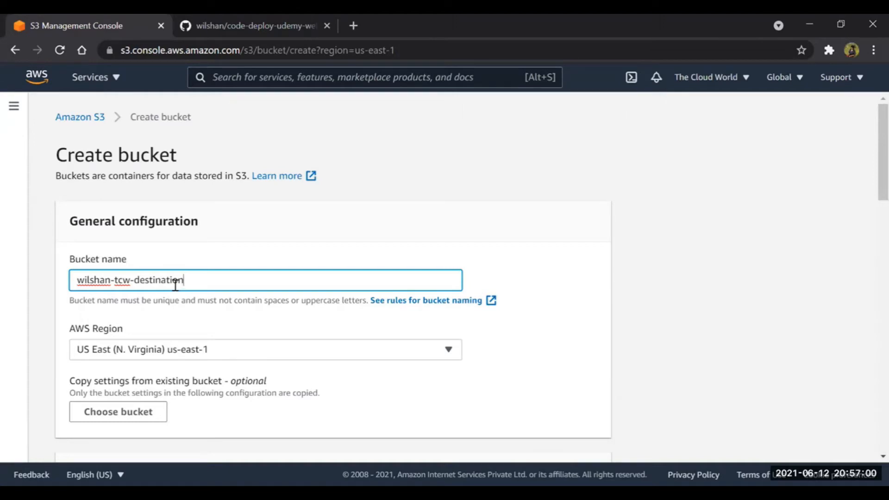
Turn off blocking of all public access for the bucket and acknowledge that its objects might become public
scroll(219, 325, "down", 3)
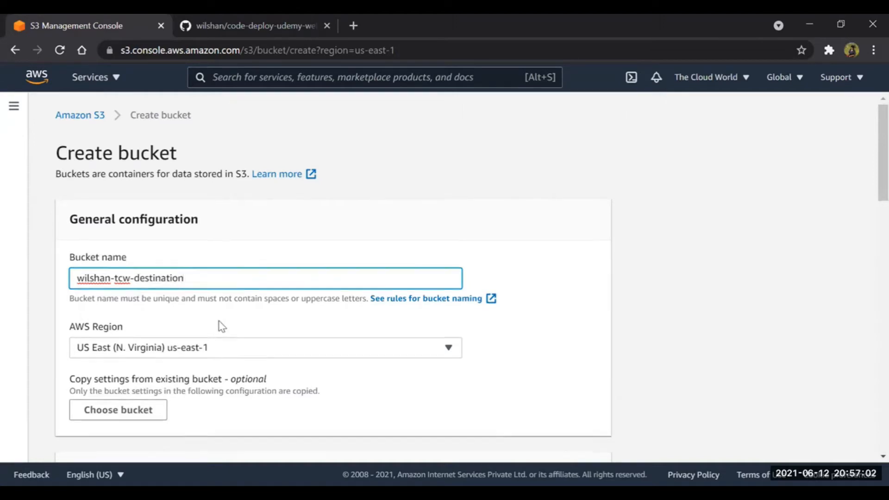
scroll(221, 326, "down", 4)
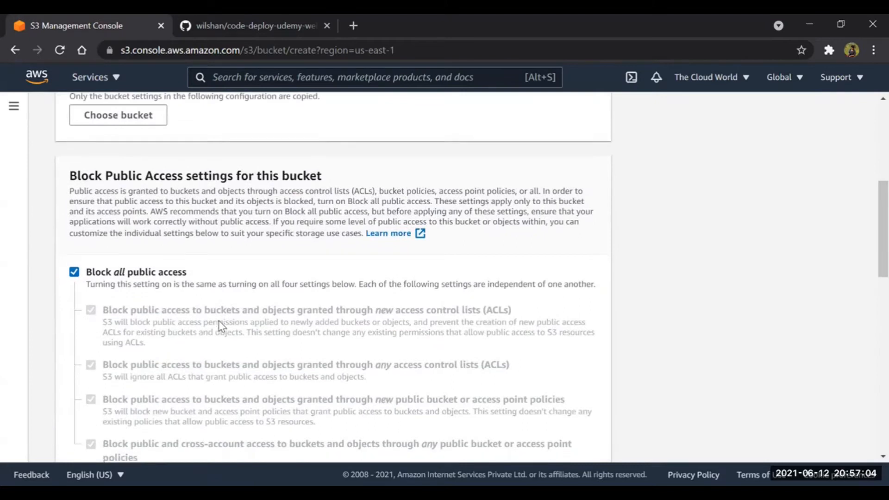
scroll(219, 324, "down", 1)
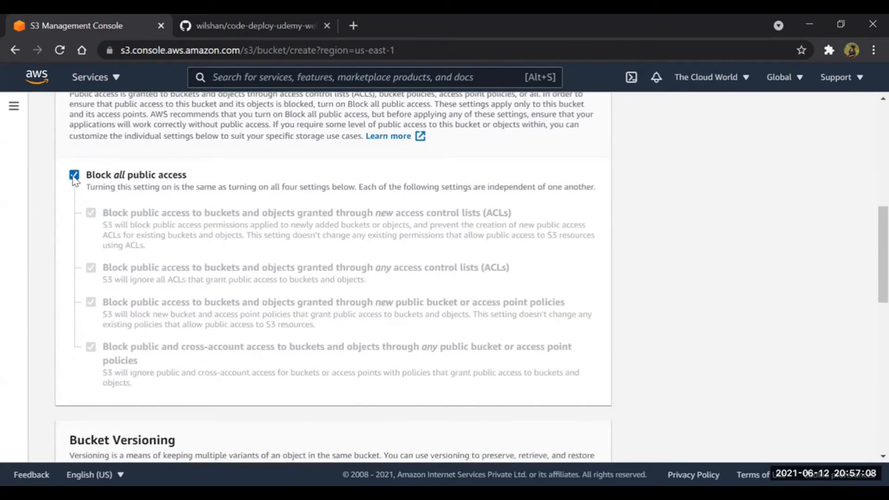
left_click(74, 175)
scroll(114, 370, "down", 4)
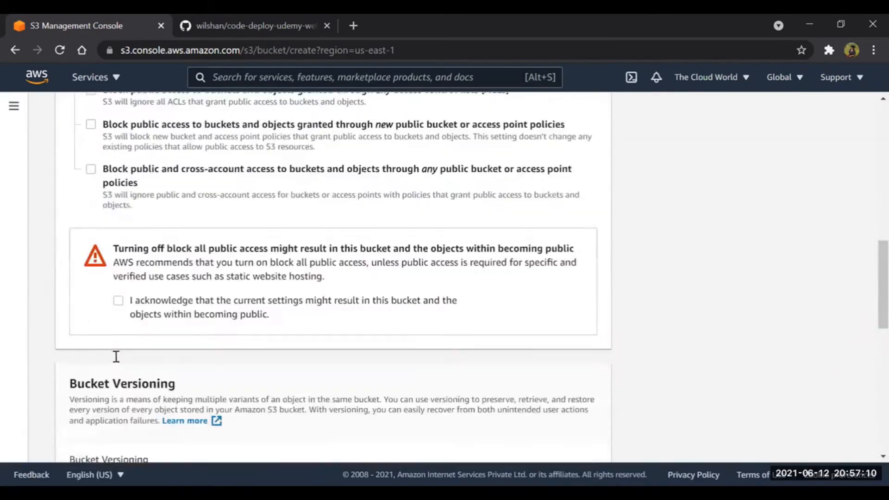
left_click(119, 274)
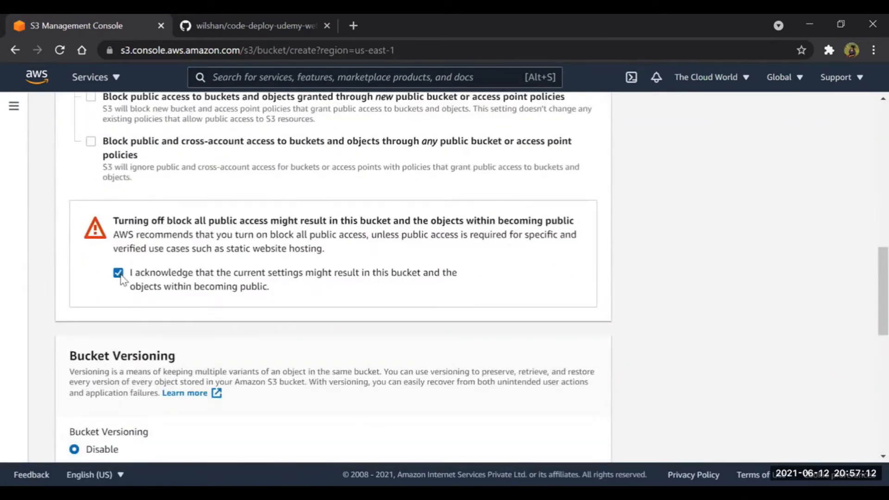
Enable bucket versioning, expand the advanced settings, and create the bucket
scroll(121, 276, "down", 3)
left_click(92, 297)
scroll(85, 301, "down", 5)
scroll(94, 301, "down", 1)
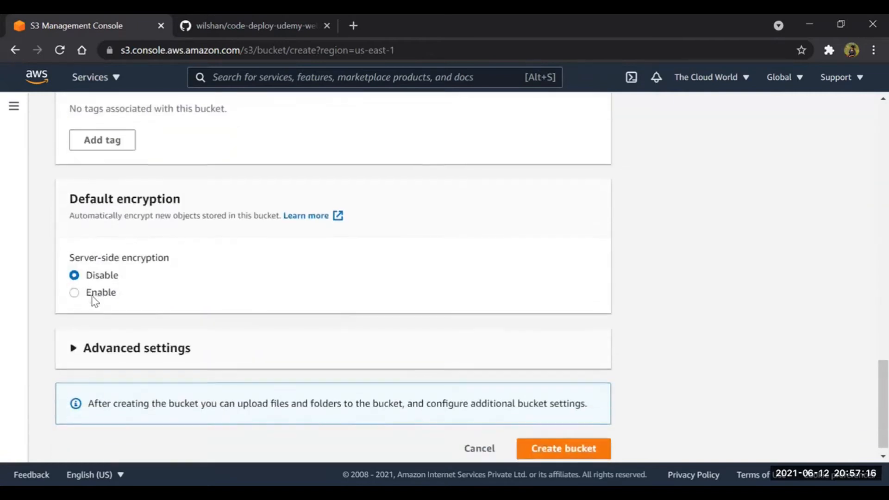
left_click(93, 337)
scroll(95, 339, "down", 2)
scroll(94, 336, "down", 2)
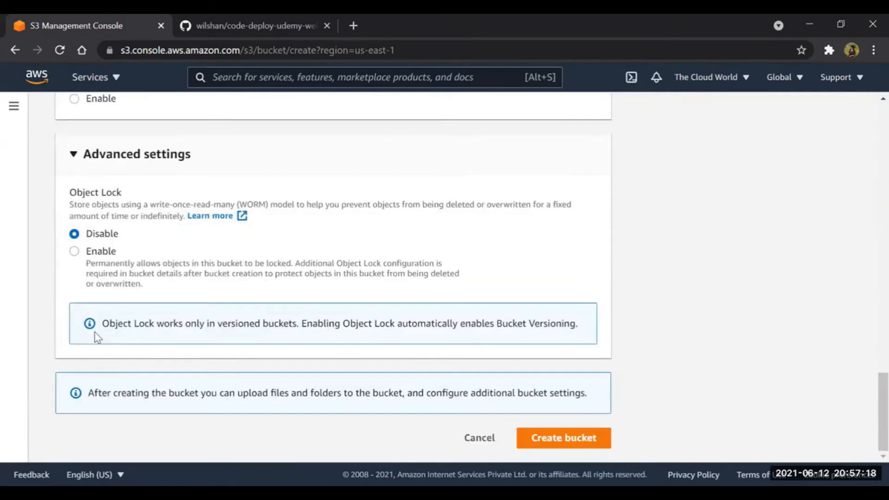
left_click(584, 445)
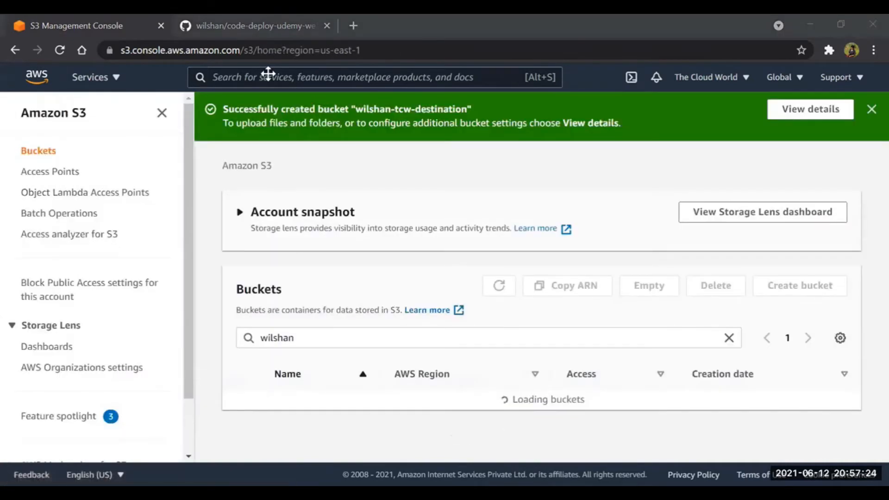
Open the wilshan-tcw-destination bucket and view its object list
left_click(599, 237)
scroll(599, 237, "down", 3)
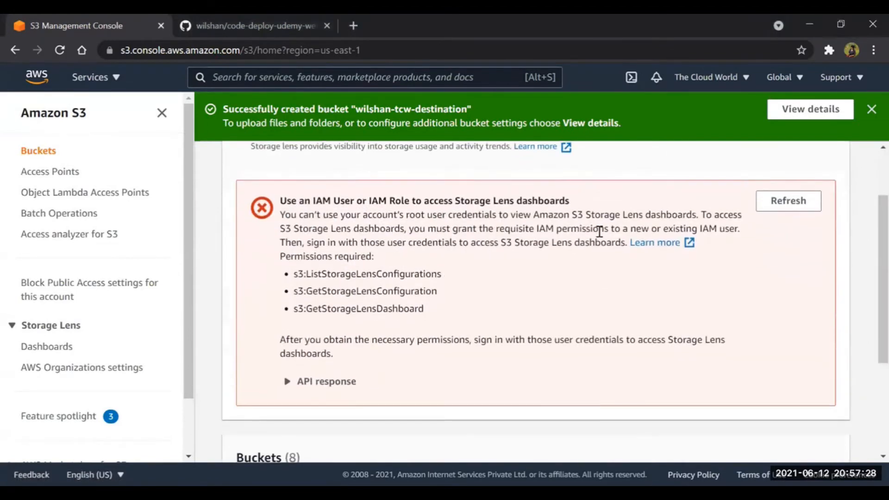
scroll(600, 237, "up", 1)
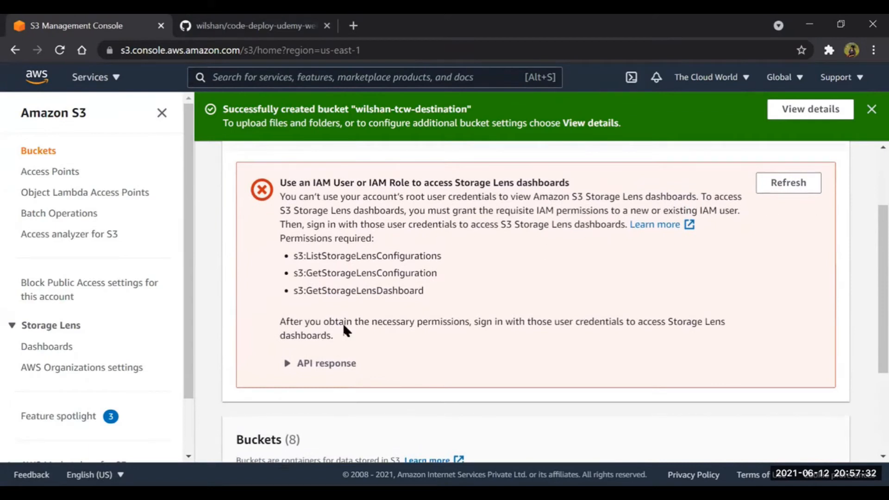
scroll(343, 323, "down", 3)
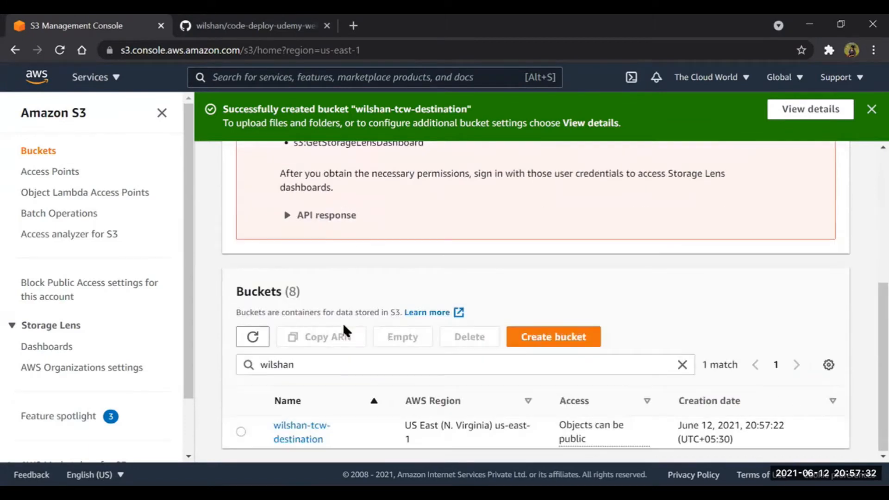
left_click(291, 438)
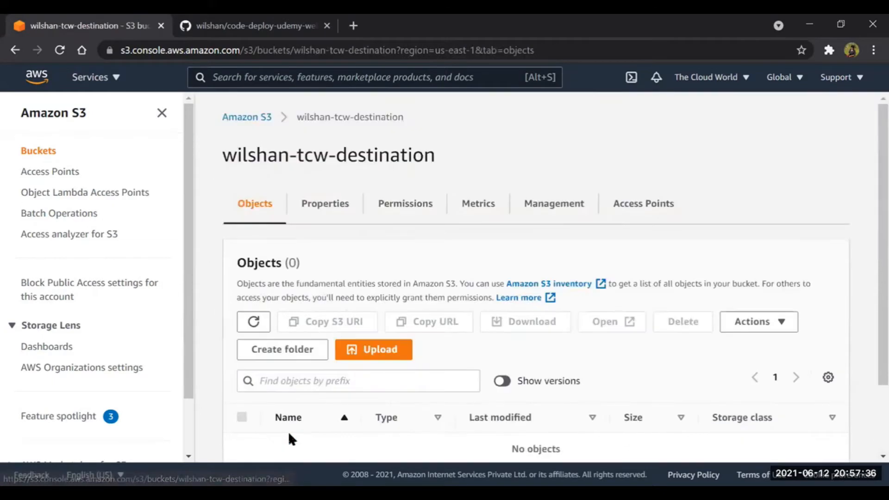
scroll(260, 269, "down", 2)
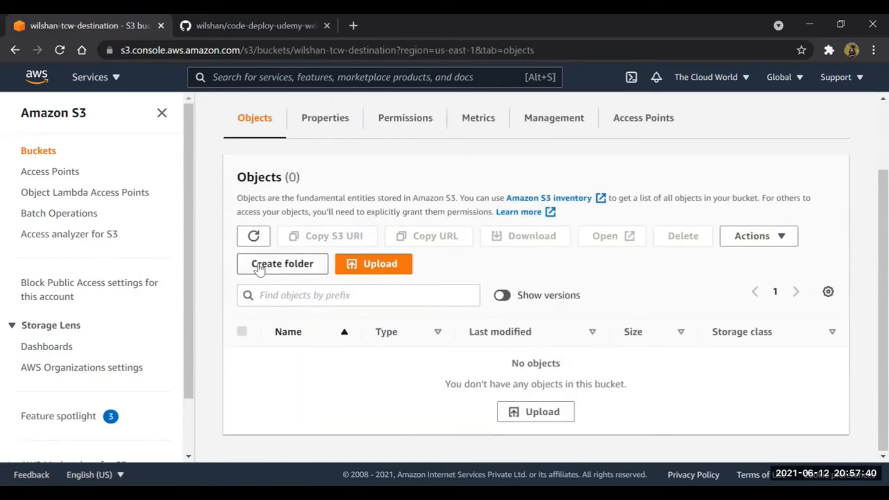
left_click(268, 21)
left_click(102, 20)
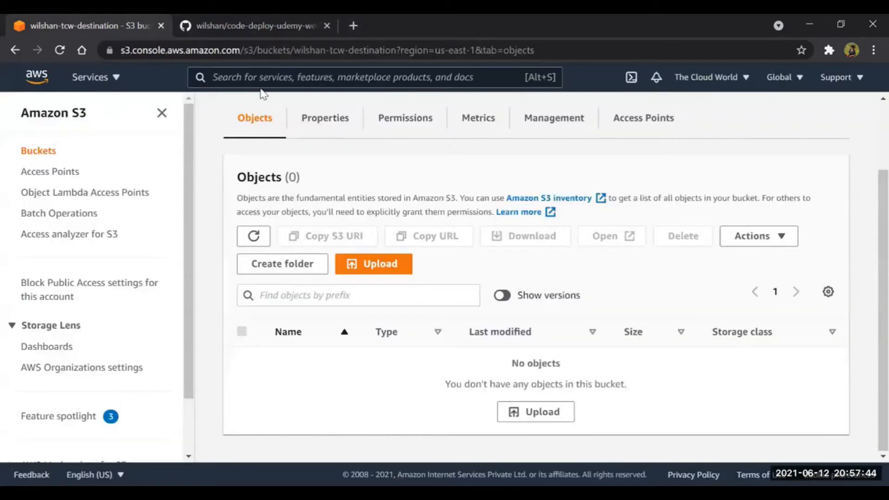
Search the AWS services for CodePipeline and open it in a separate browser tab
left_click(257, 78)
type("code")
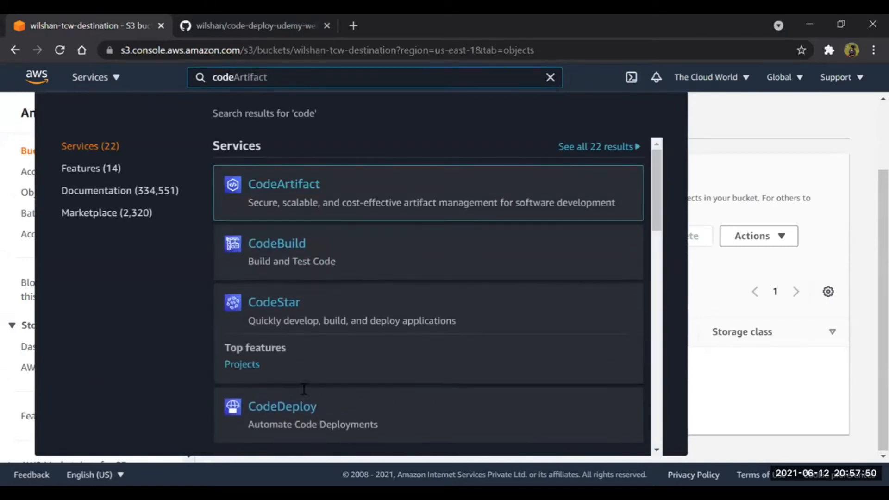
scroll(302, 389, "down", 3)
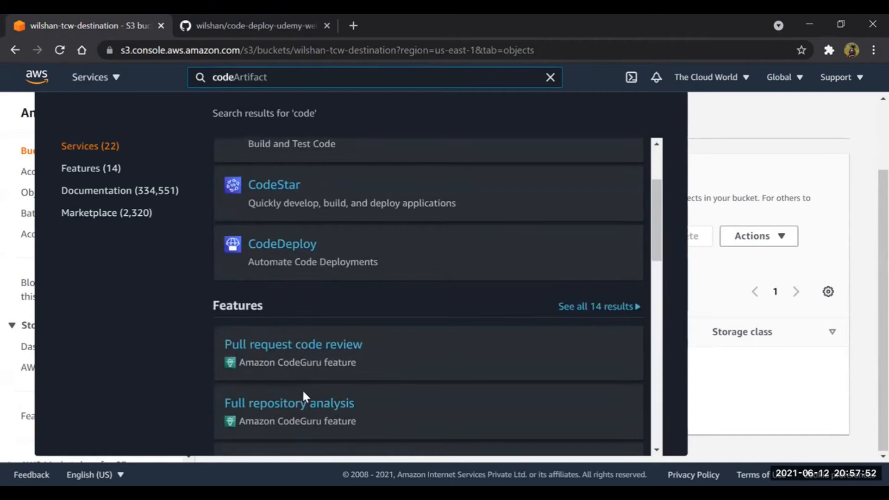
type("pip")
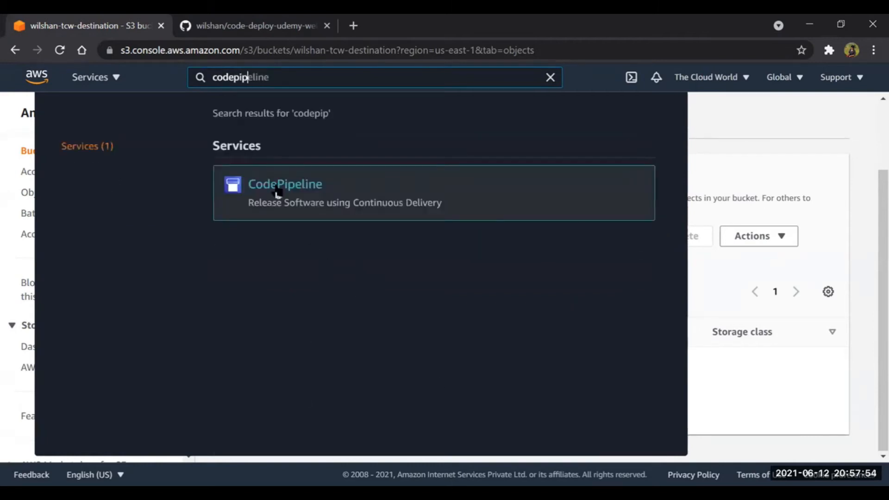
right_click(277, 192)
left_click(316, 195)
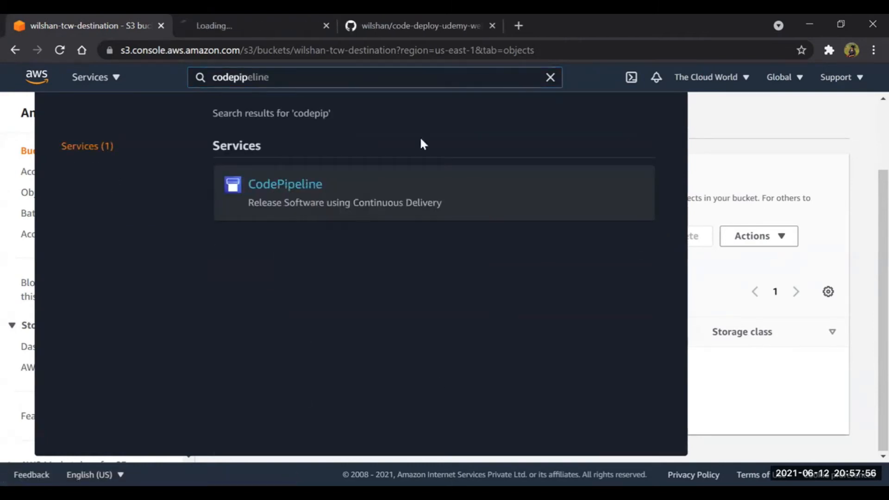
left_click(551, 77)
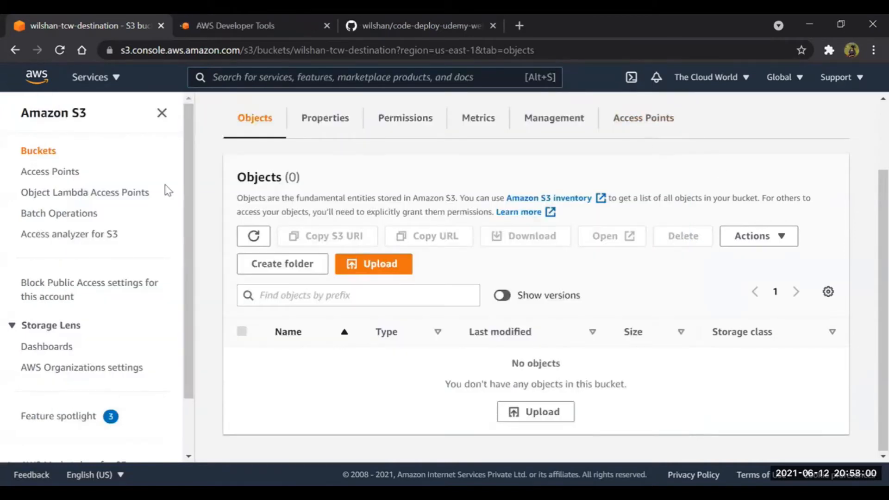
left_click(209, 20)
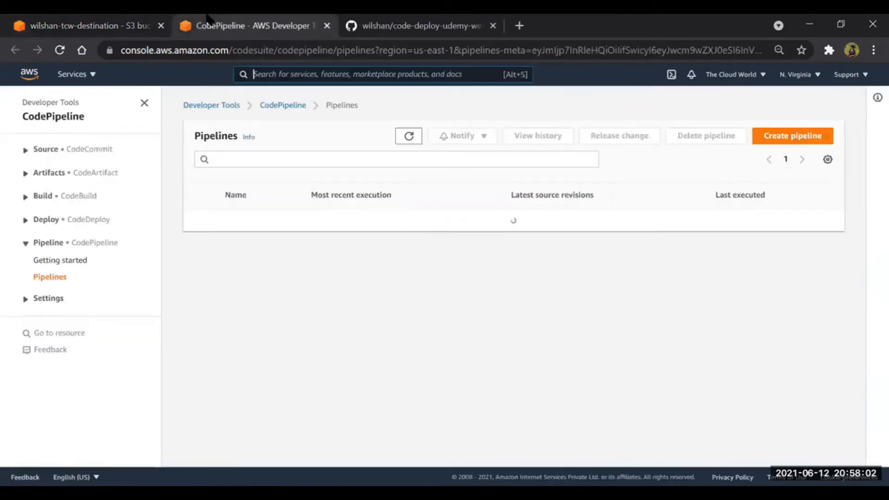
Start creating a new pipeline and name it deploy_to_s3
left_click(791, 139)
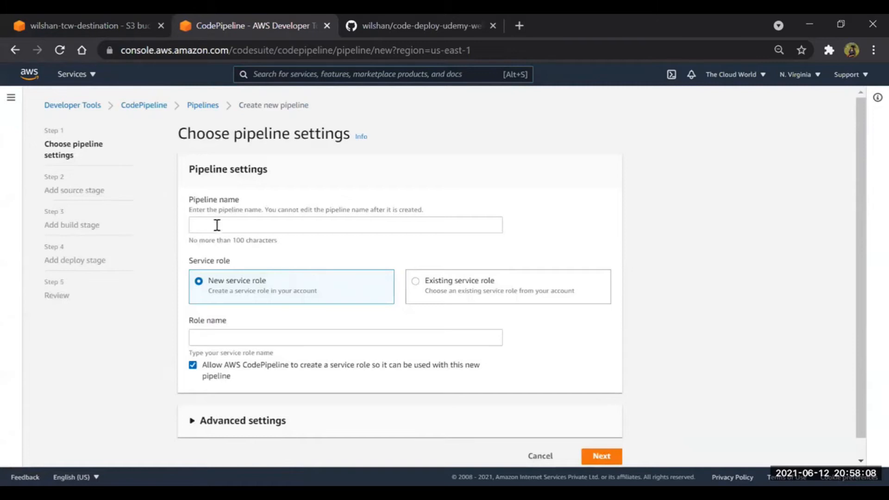
left_click(215, 227)
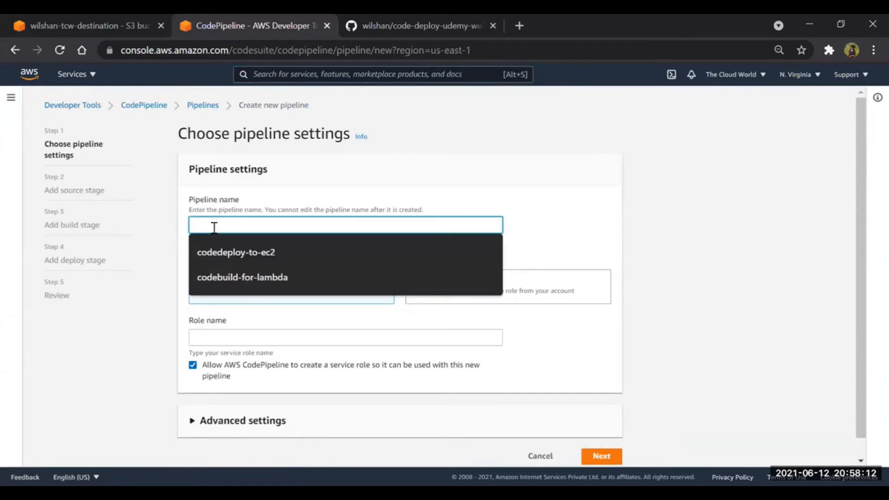
type("depl")
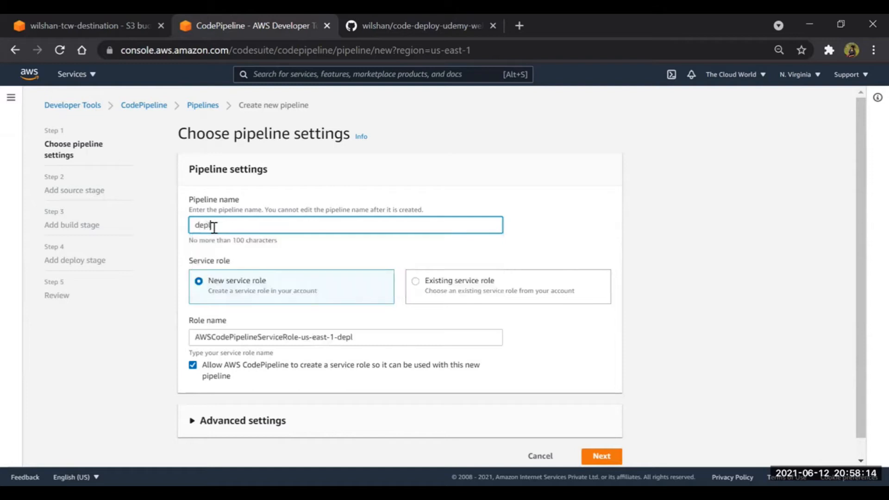
type("oy_to_s3")
Expand the pipeline's advanced settings and examine the artifact store and encryption key options
scroll(273, 294, "down", 1)
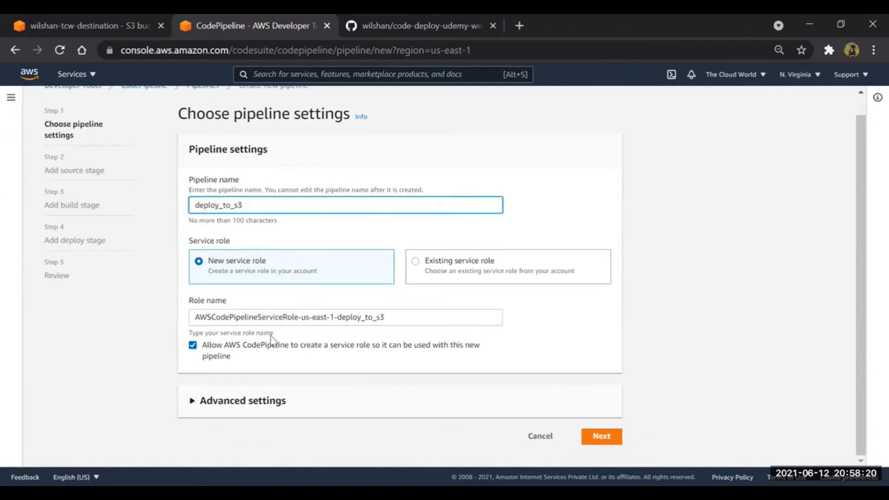
left_click(244, 408)
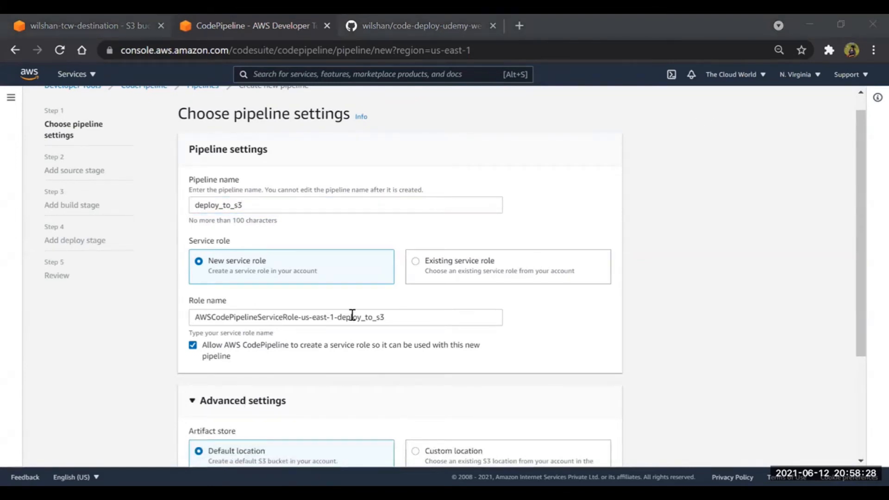
scroll(352, 315, "down", 4)
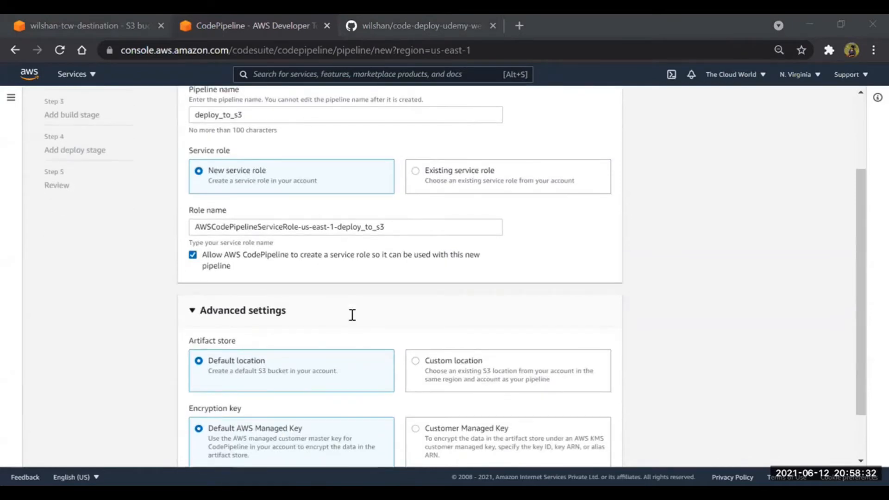
scroll(352, 314, "down", 3)
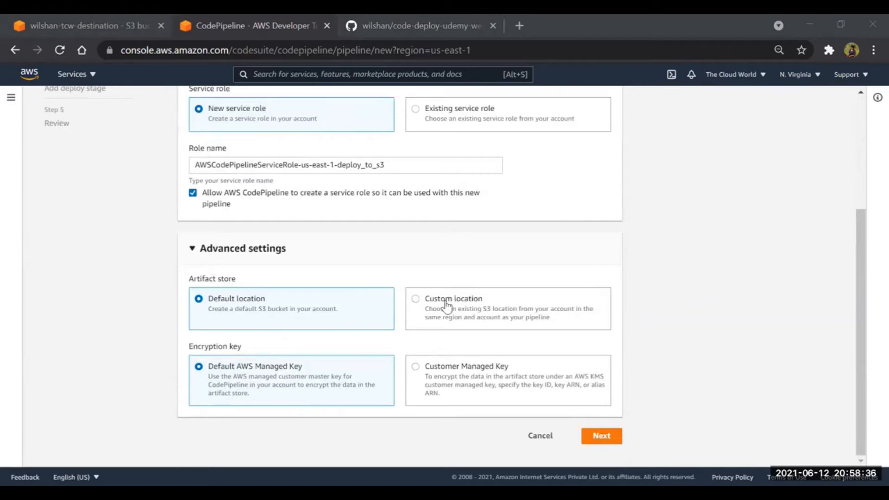
Select a custom location for the pipeline's artifact store and start creating an S3 bucket named wilshan-tcw-artifacts
left_click(422, 305)
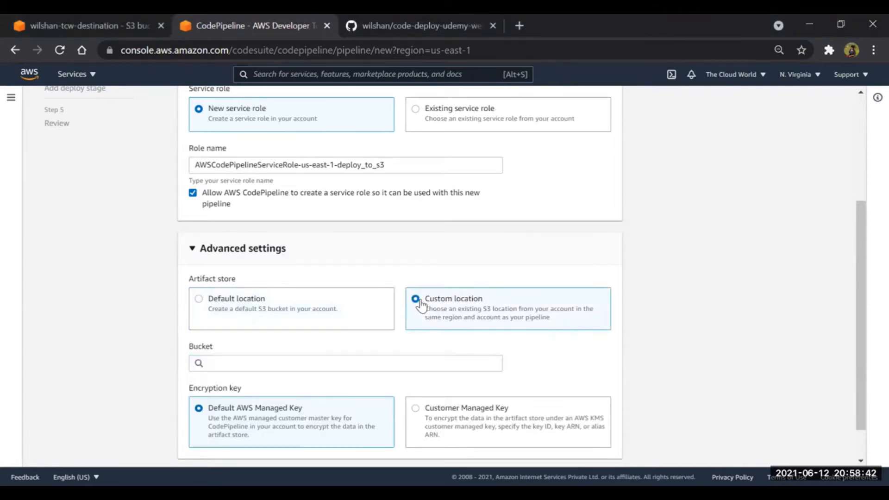
left_click(70, 22)
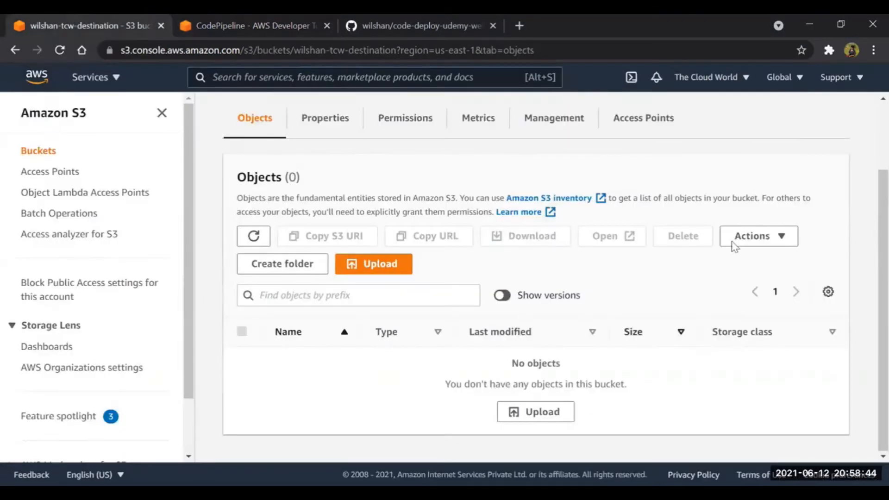
scroll(363, 162, "up", 2)
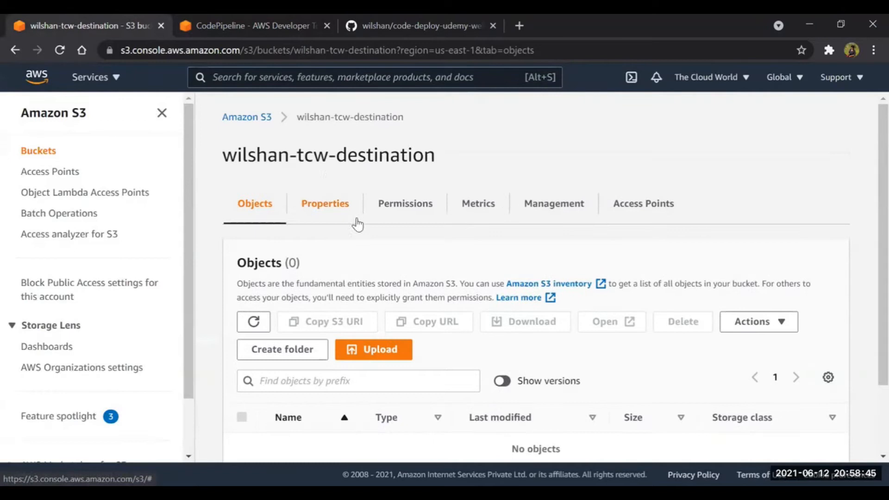
left_click(258, 121)
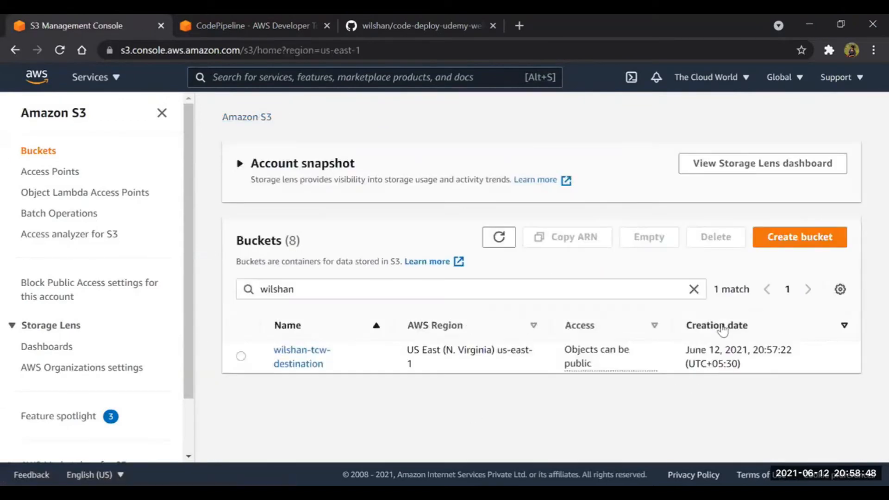
left_click(805, 241)
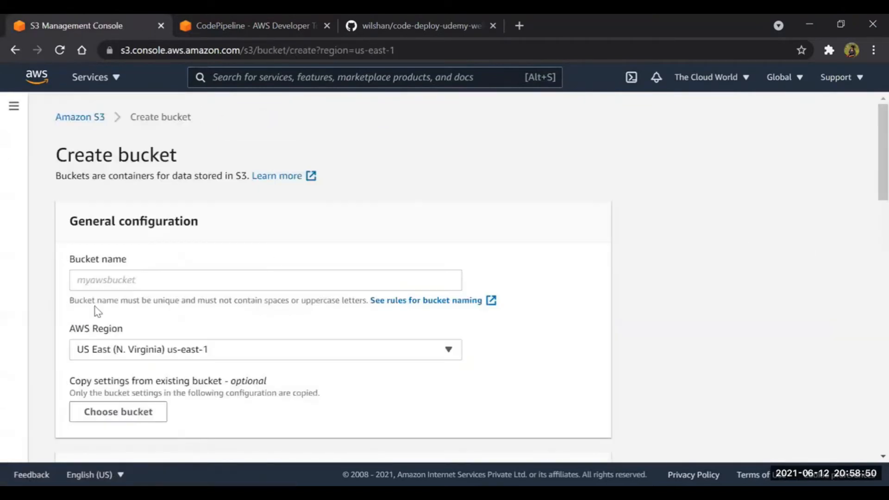
left_click(131, 282)
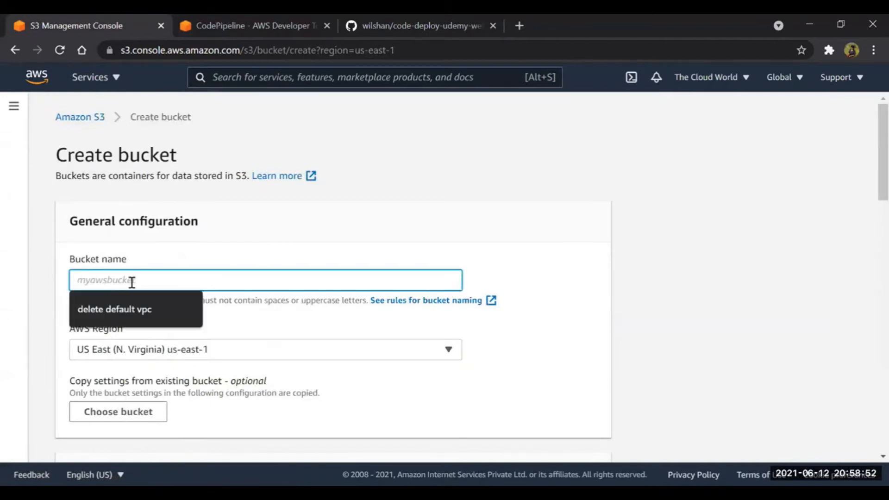
type("wilshan-tcw-artifacts")
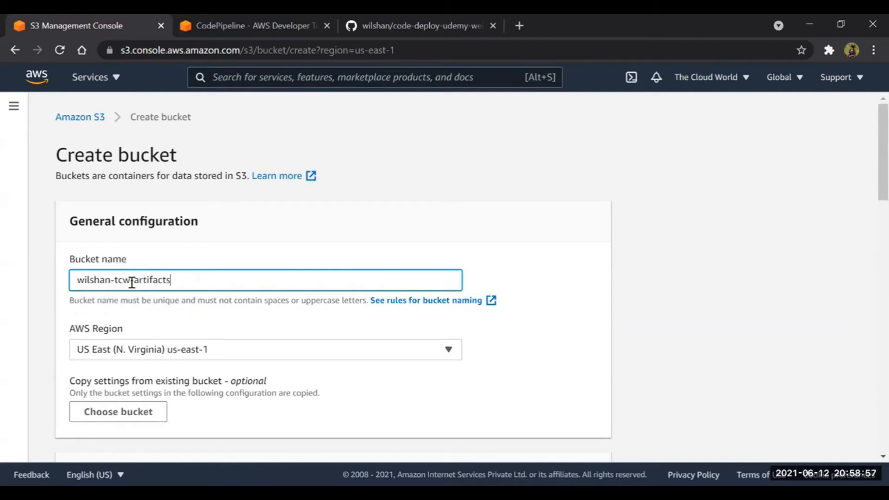
Enable versioning for the artifacts bucket and create it with the remaining default settings
scroll(132, 282, "down", 6)
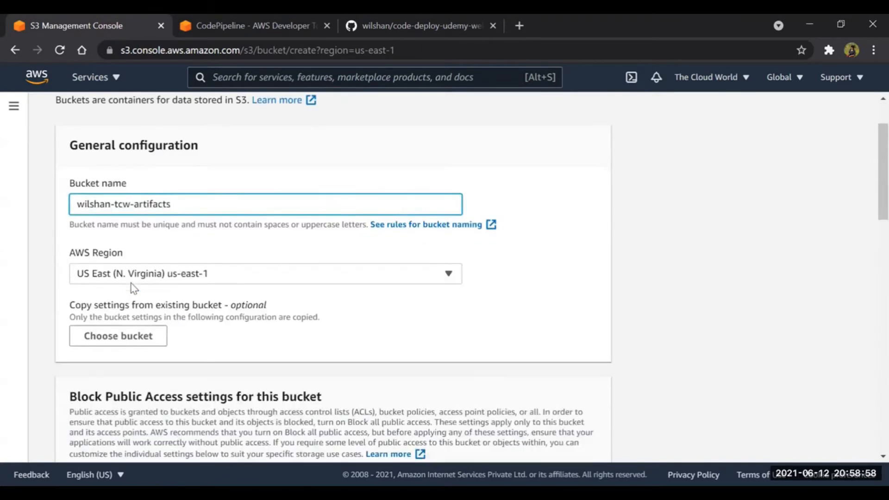
scroll(125, 289, "down", 9)
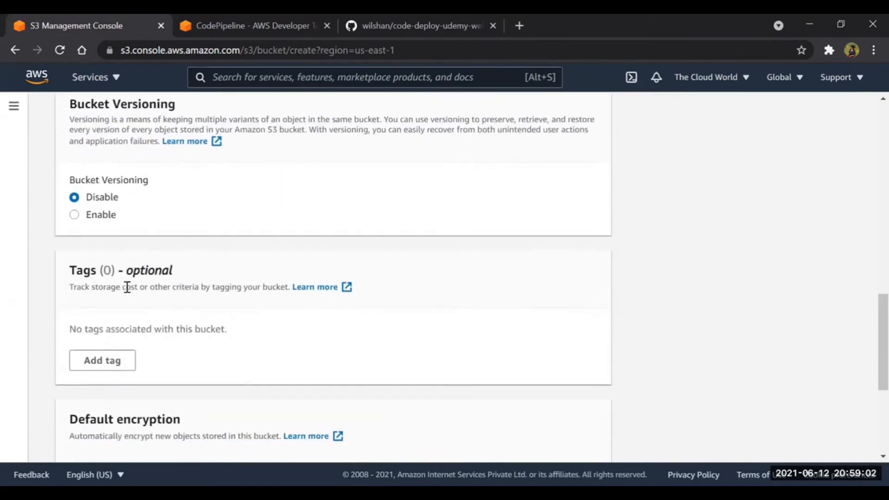
left_click(91, 219)
scroll(90, 224, "down", 5)
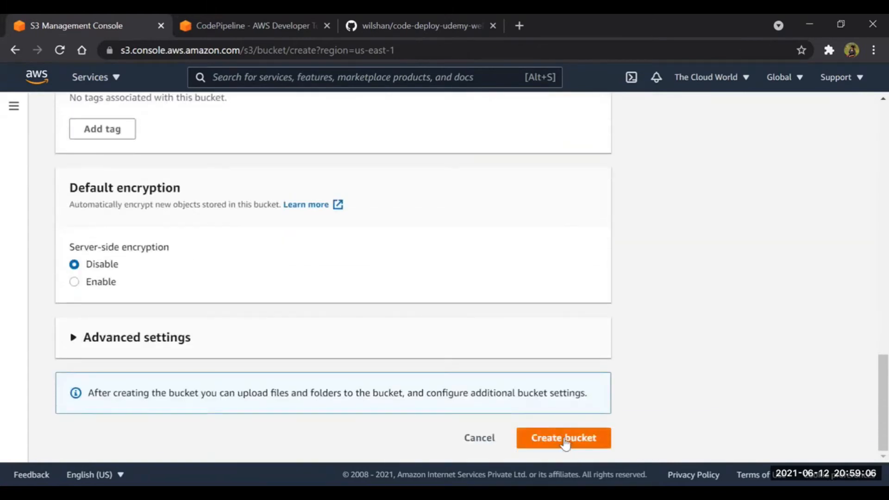
left_click(566, 440)
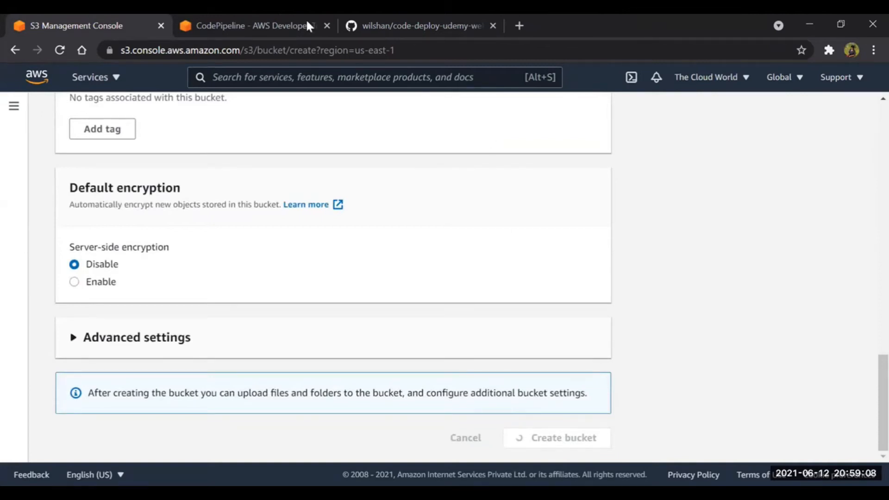
Return to CodePipeline, discard the unfinished pipeline wizard and restart pipeline creation with a fresh form
left_click(259, 24)
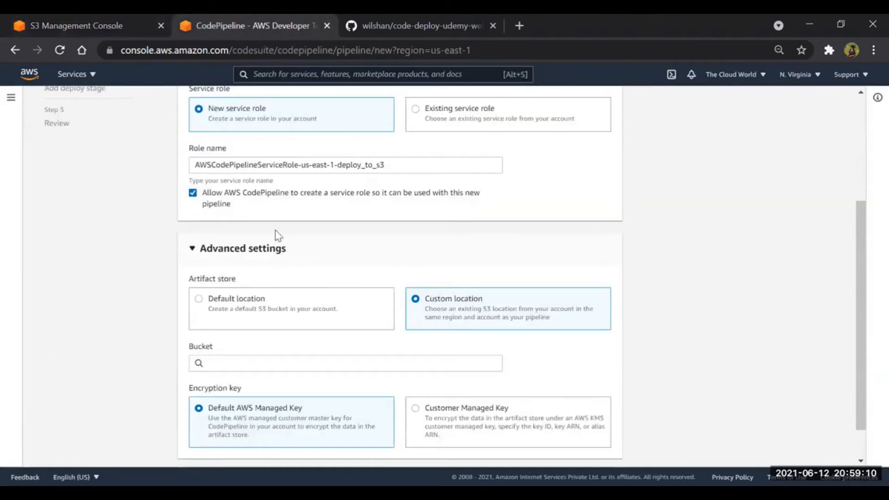
scroll(275, 235, "up", 4)
scroll(274, 233, "down", 5)
left_click(258, 324)
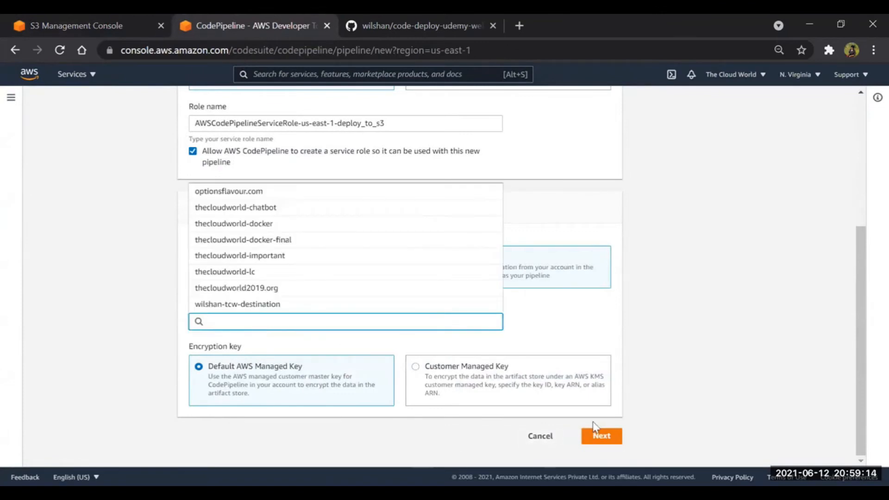
left_click(539, 436)
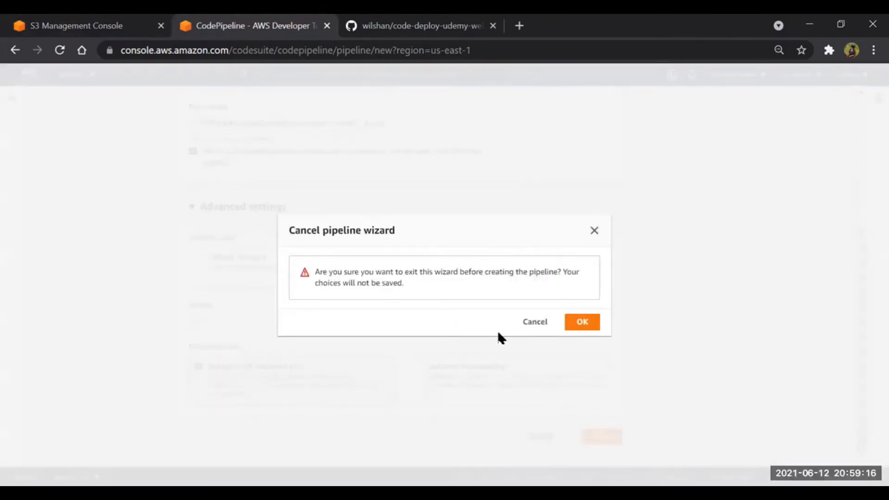
left_click(569, 326)
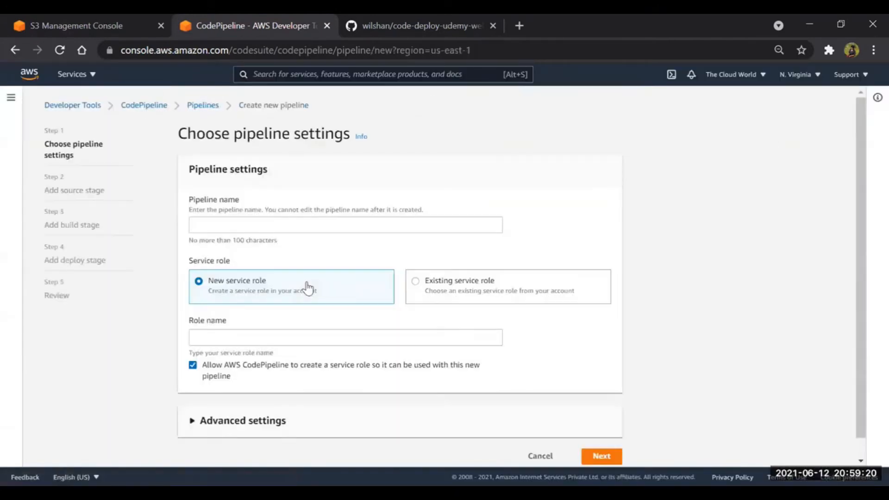
Name the new pipeline deploy_to_s3
left_click(276, 206)
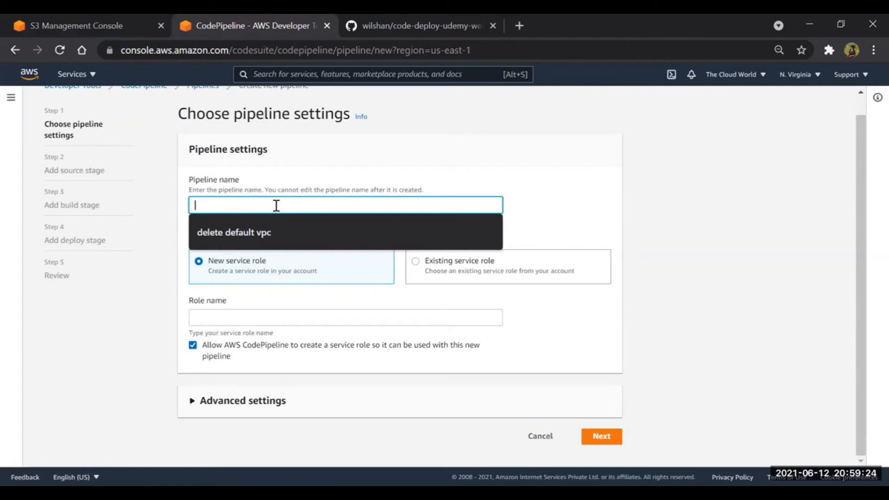
type("deploy")
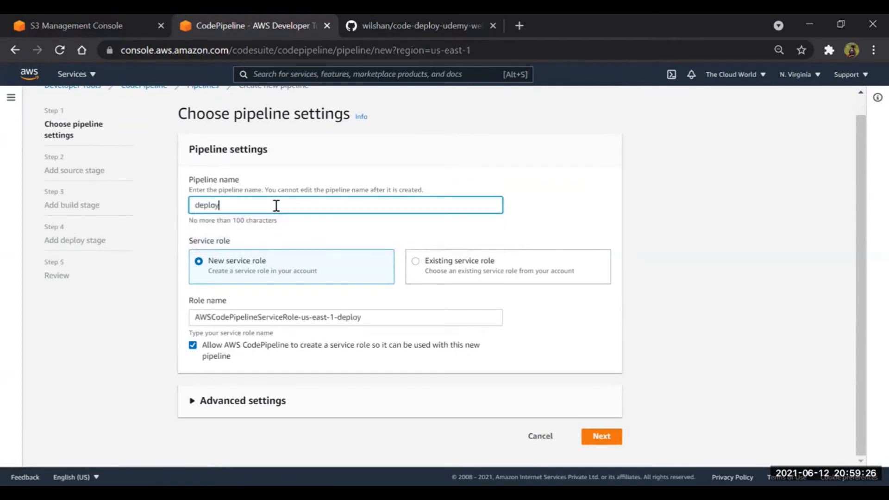
type("_to_s3")
Set the pipeline's artifact store to the custom bucket wilshan-tcw-artifacts and proceed to the source stage
left_click(204, 406)
scroll(204, 406, "down", 3)
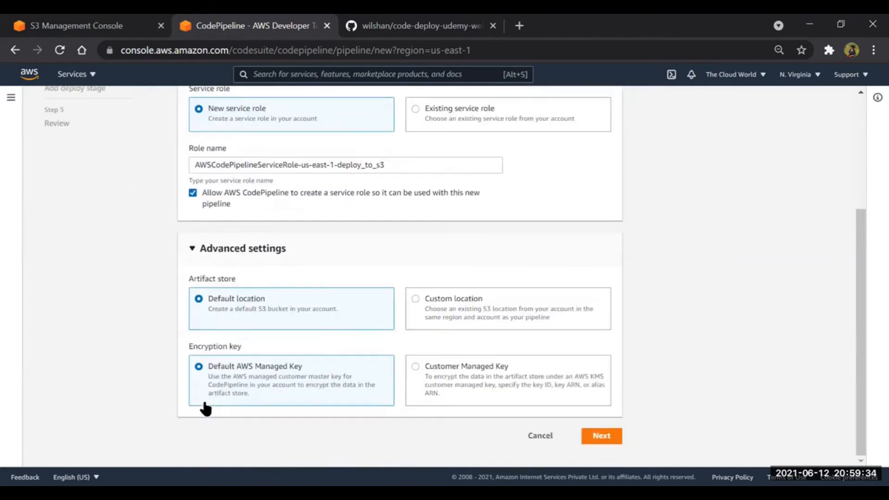
left_click(416, 300)
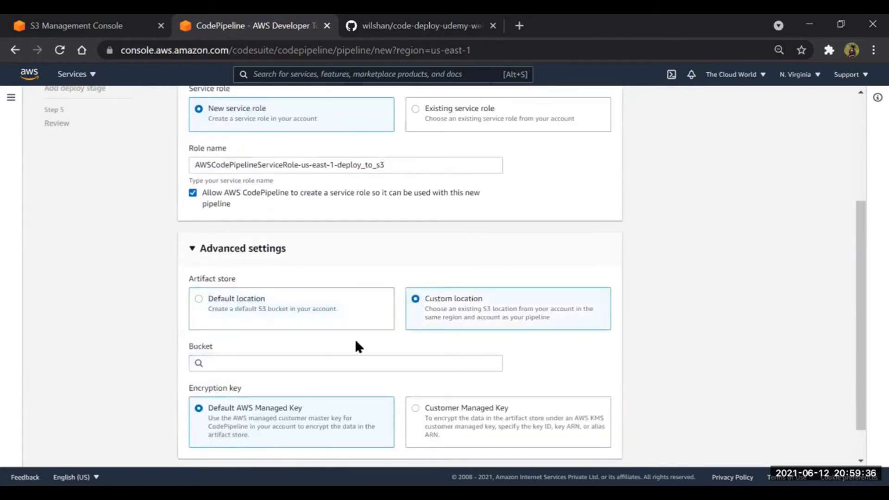
left_click(326, 364)
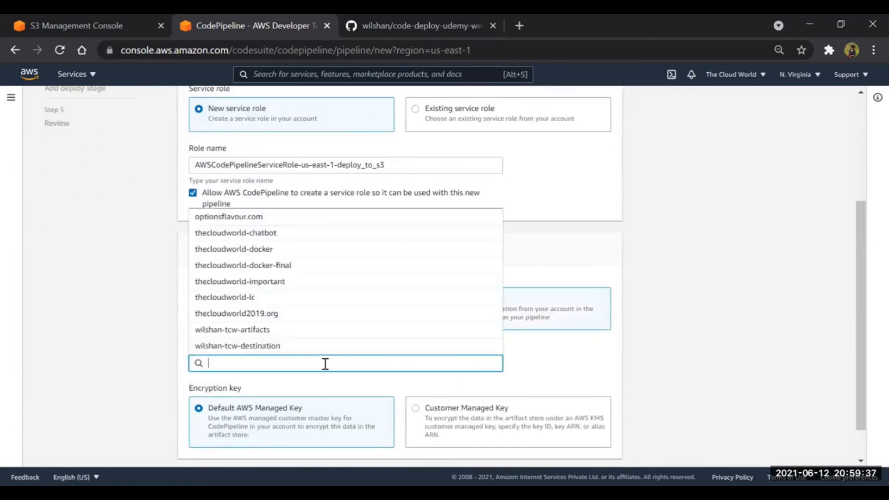
left_click(243, 332)
scroll(343, 343, "down", 1)
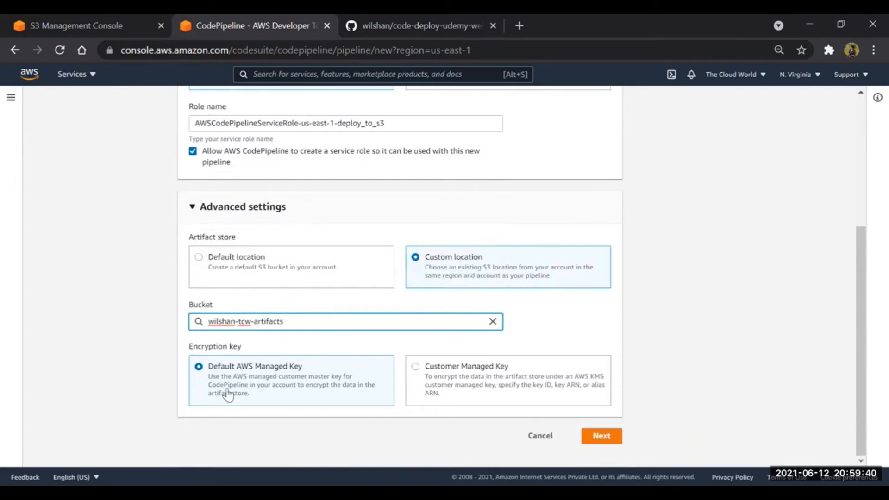
left_click(604, 441)
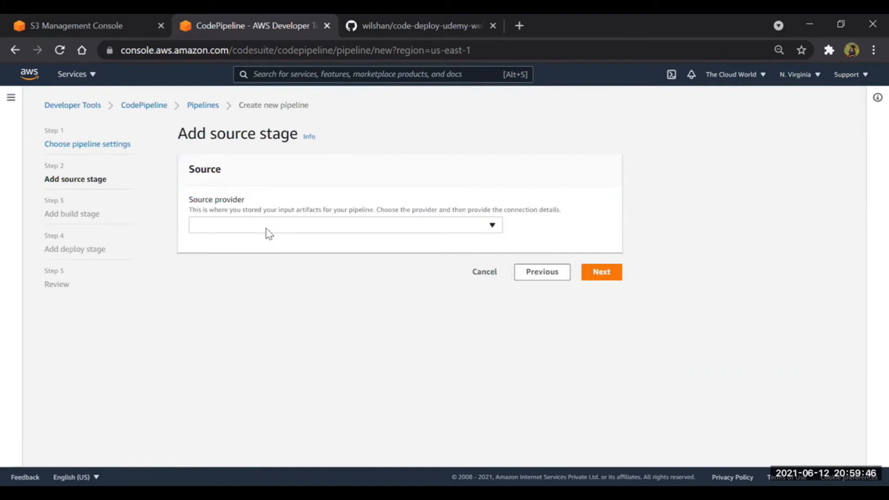
Choose GitHub (Version 1) as the source provider and connect CodePipeline to GitHub
left_click(269, 234)
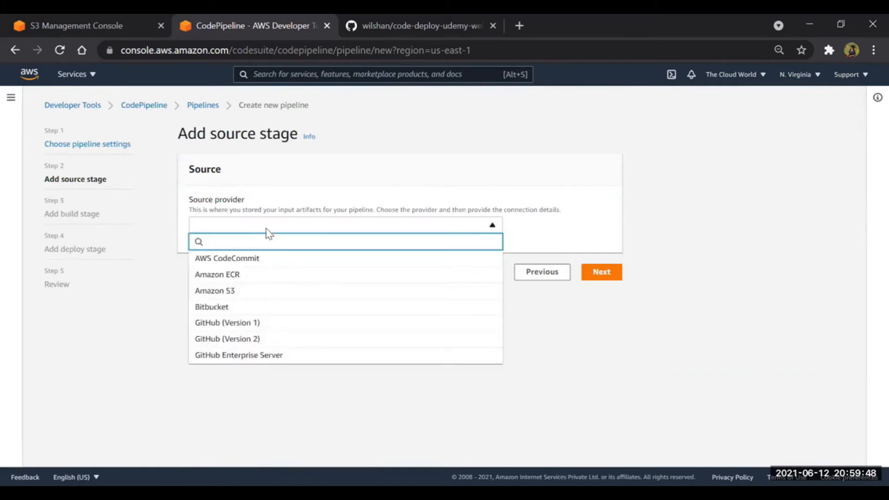
left_click(238, 322)
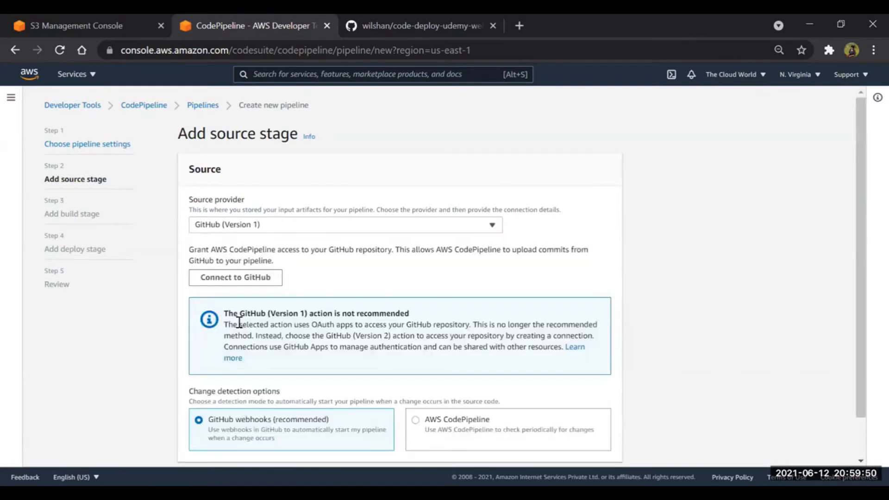
left_click(240, 277)
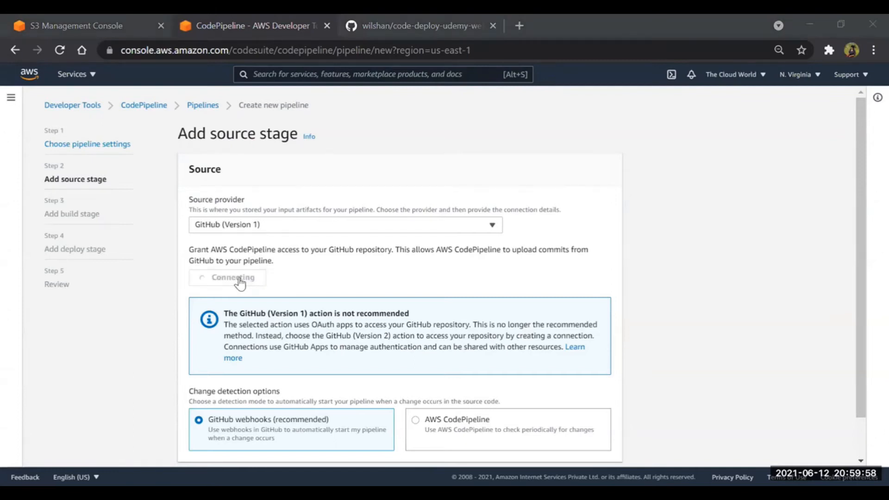
scroll(548, 400, "down", 3)
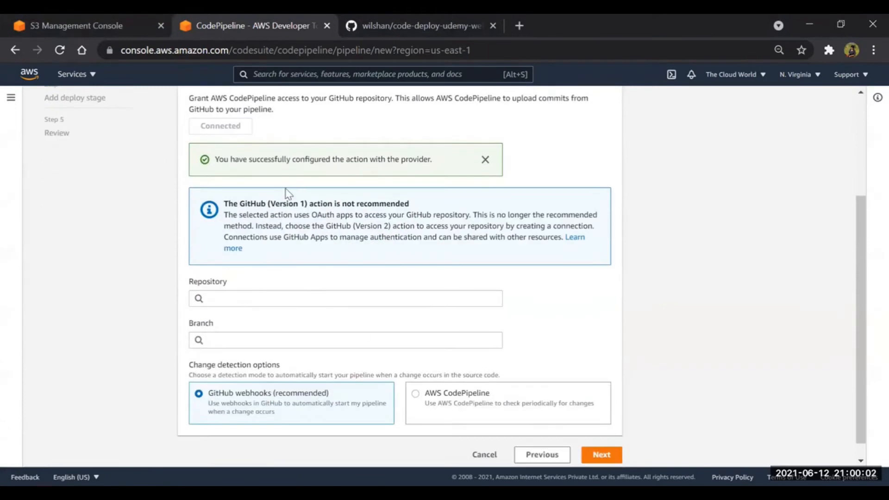
Set the source repository to wilshan/code-deploy-udemy-website with branch main and proceed to the build stage
left_click(256, 298)
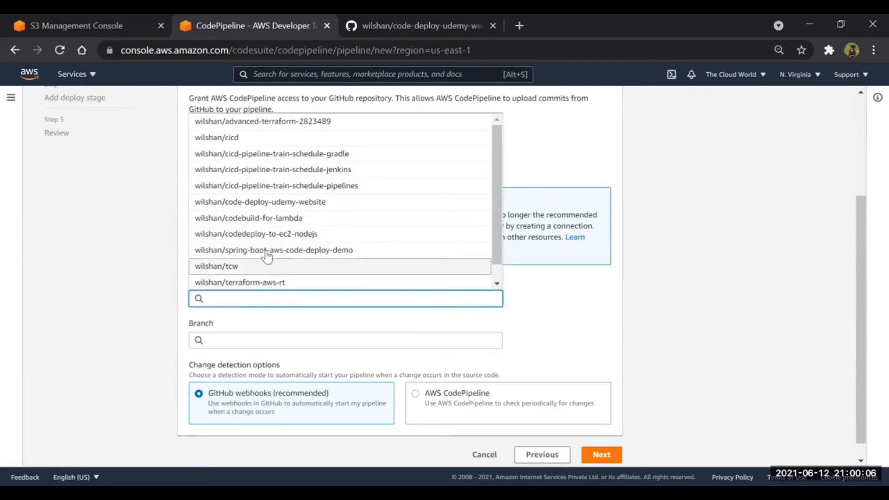
left_click(254, 207)
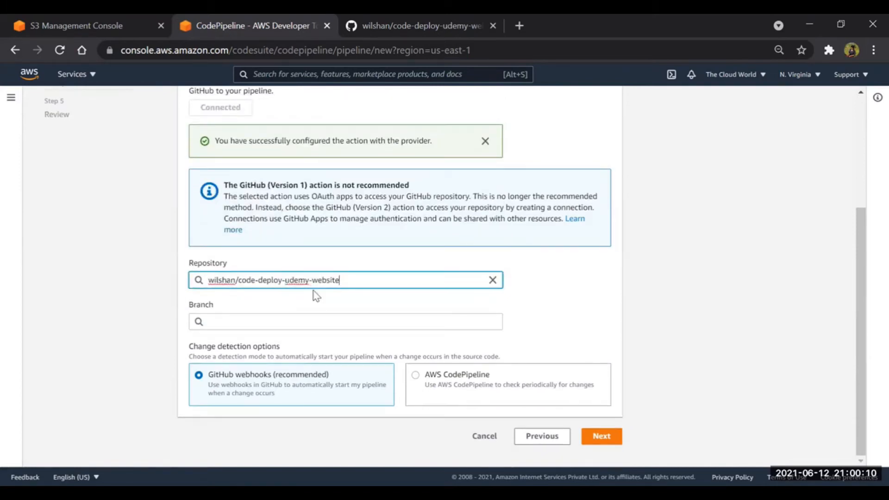
left_click(300, 321)
left_click(211, 342)
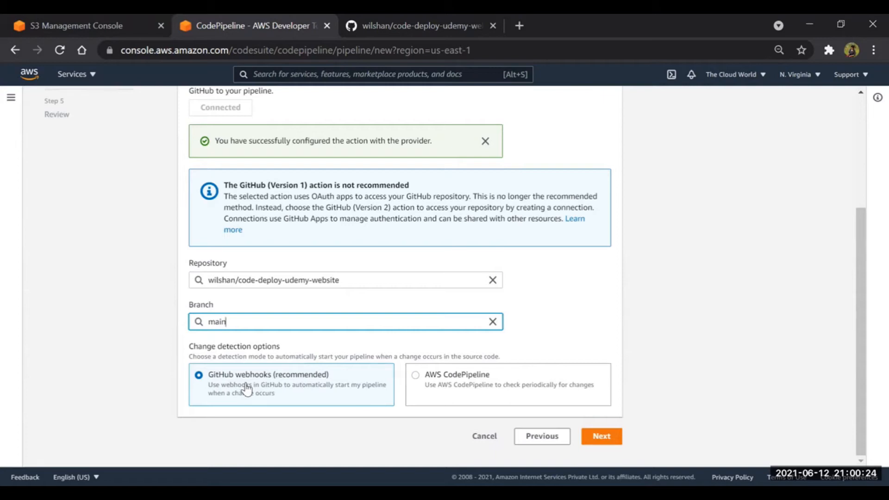
left_click(609, 438)
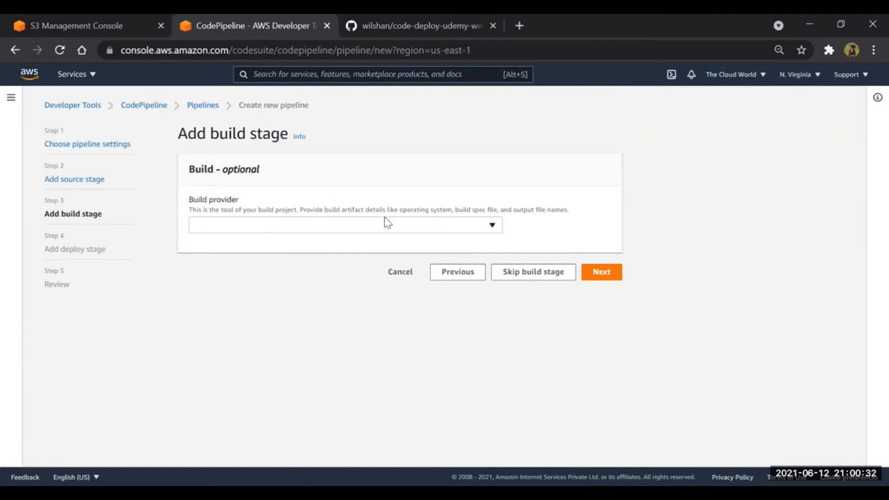
Skip the build stage and choose Amazon S3 as the deploy provider
left_click(517, 276)
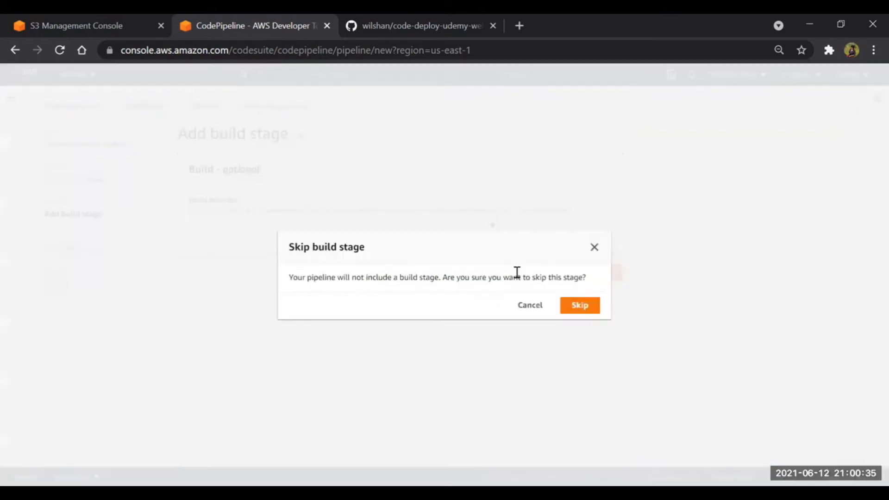
left_click(571, 309)
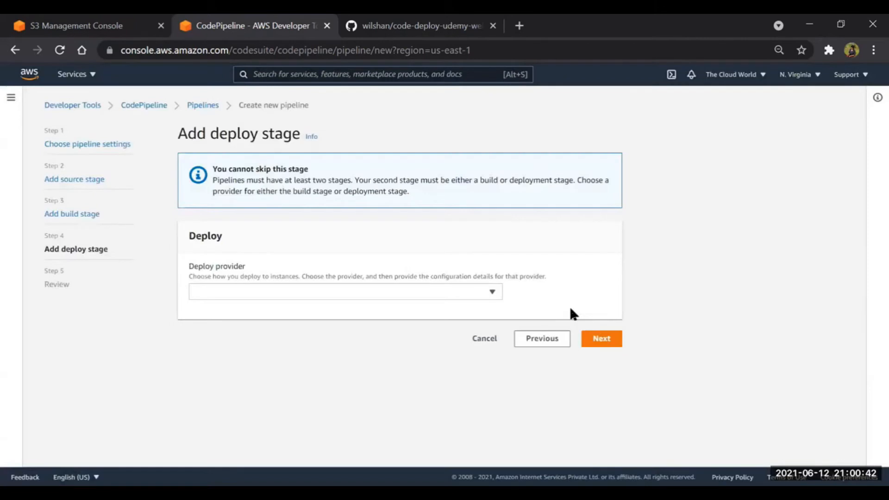
left_click(387, 298)
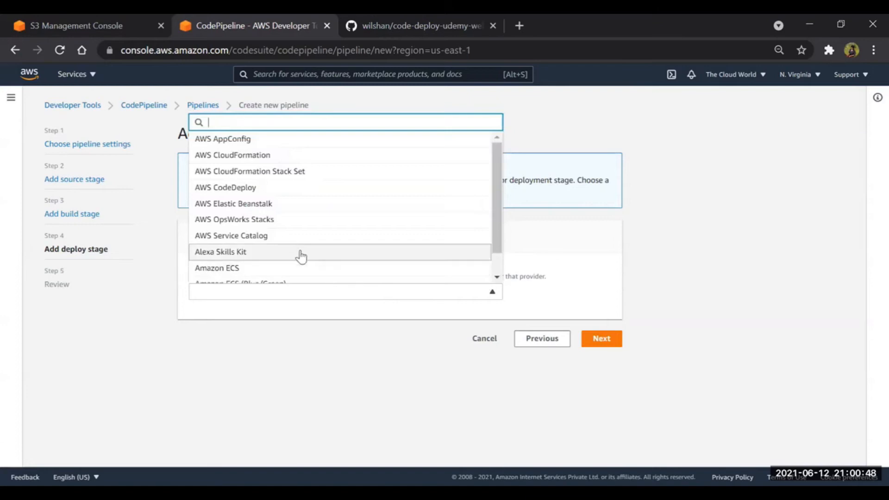
scroll(293, 255, "down", 1)
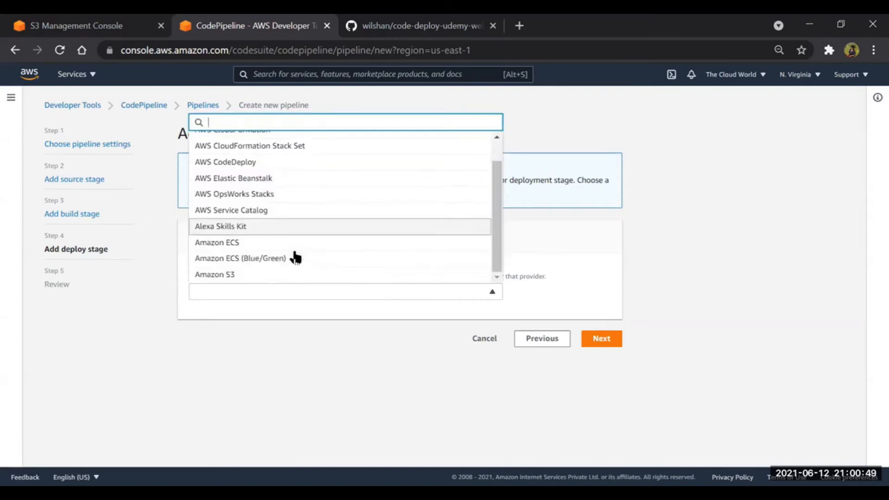
left_click(241, 276)
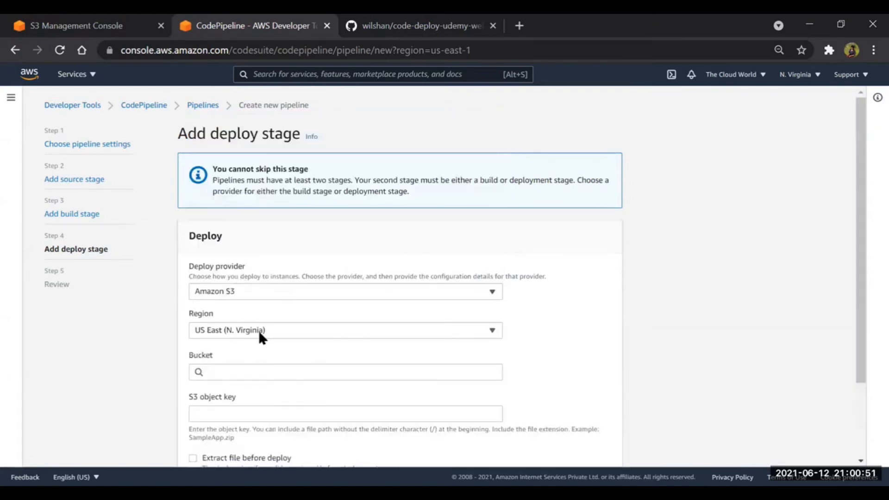
Set the deploy bucket to wilshan-tcw-destination and enable extracting the file before deployment
left_click(258, 370)
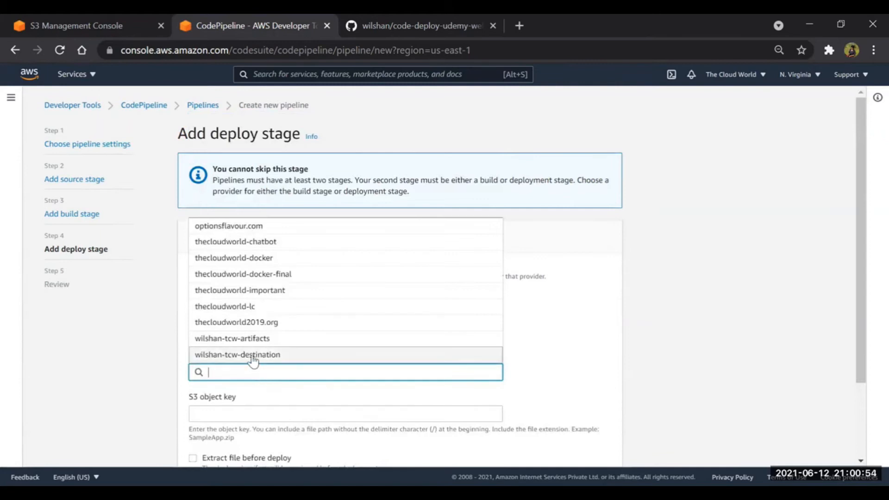
left_click(251, 353)
scroll(251, 356, "down", 2)
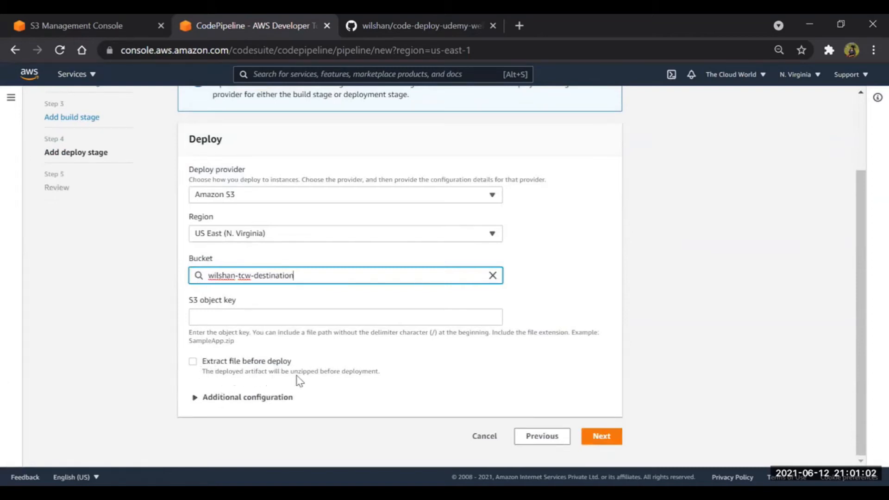
left_click(193, 363)
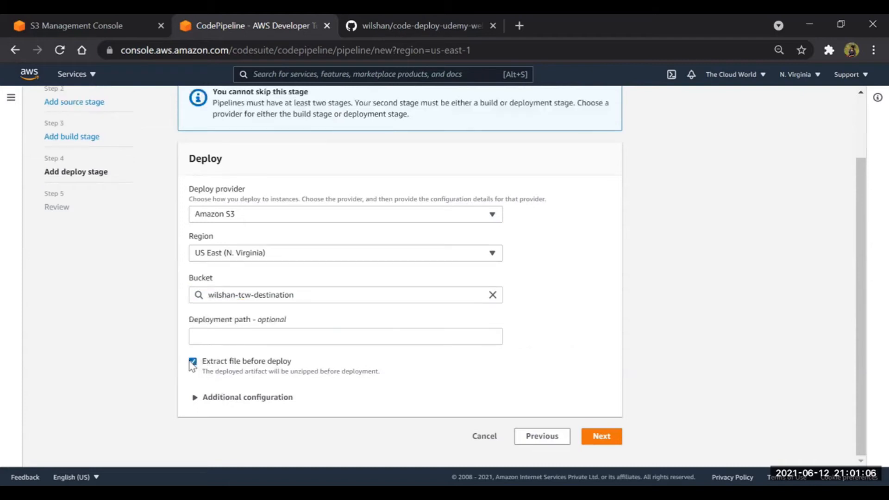
Set the deploy stage's canned ACL to public-read-write in the additional configuration and proceed to the review
left_click(194, 399)
scroll(194, 402, "down", 3)
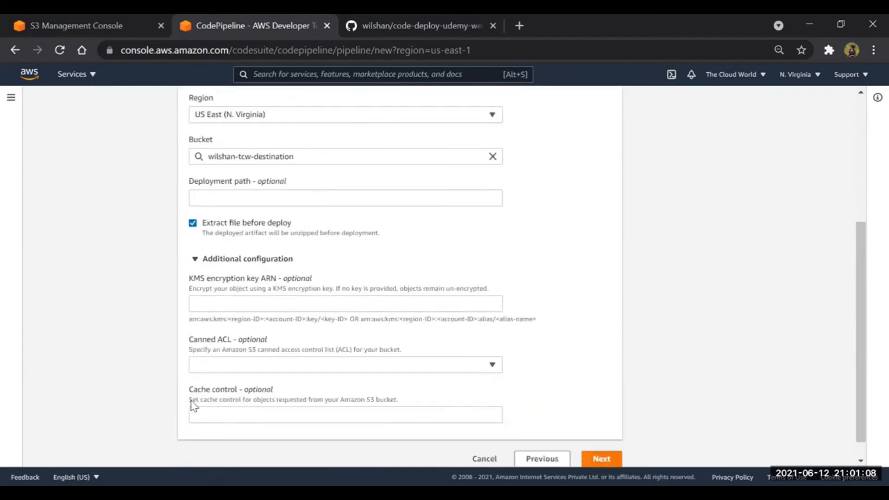
scroll(193, 405, "down", 1)
left_click(223, 343)
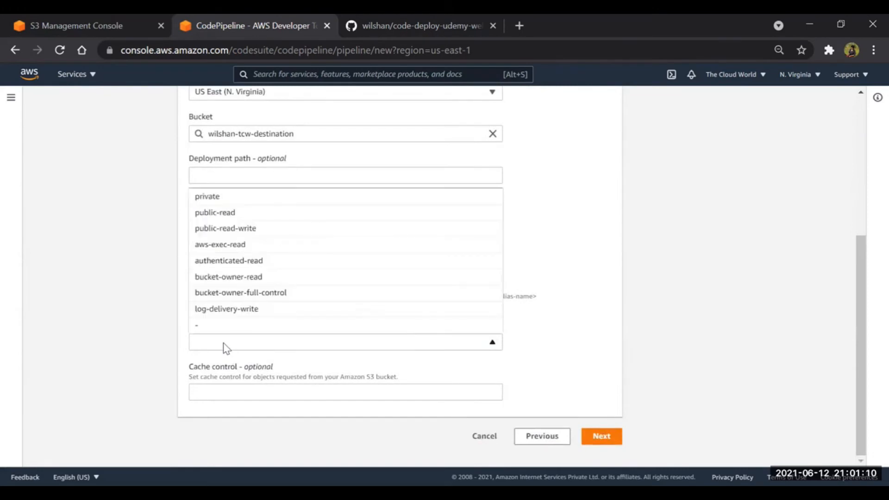
left_click(197, 228)
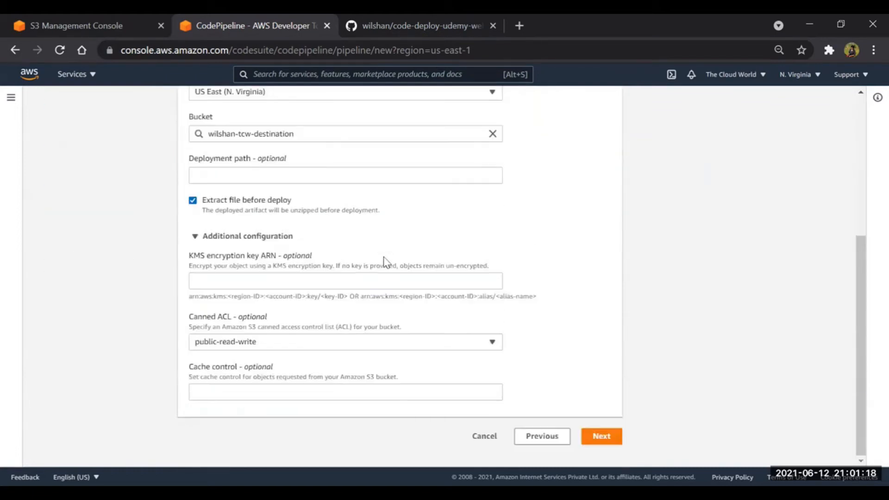
left_click(609, 441)
Review the pipeline, source, build and deploy stage settings and create the pipeline
scroll(176, 280, "down", 5)
scroll(177, 282, "up", 7)
scroll(176, 280, "up", 3)
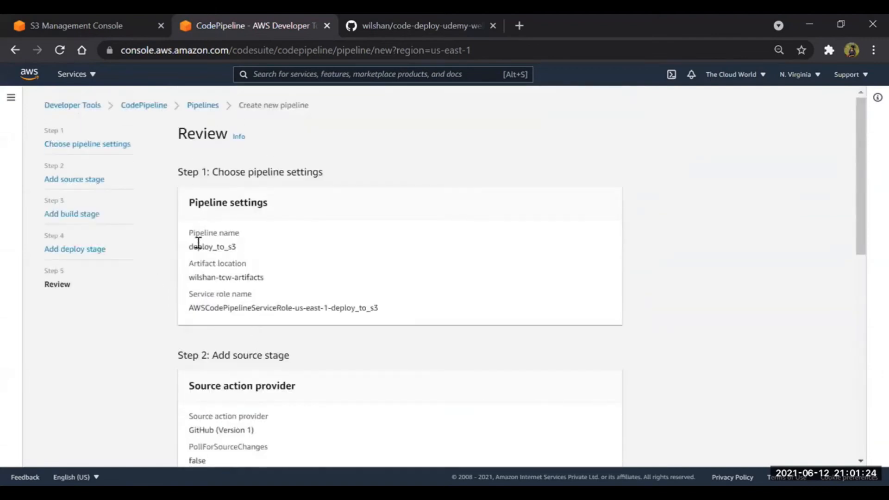
scroll(288, 327, "down", 3)
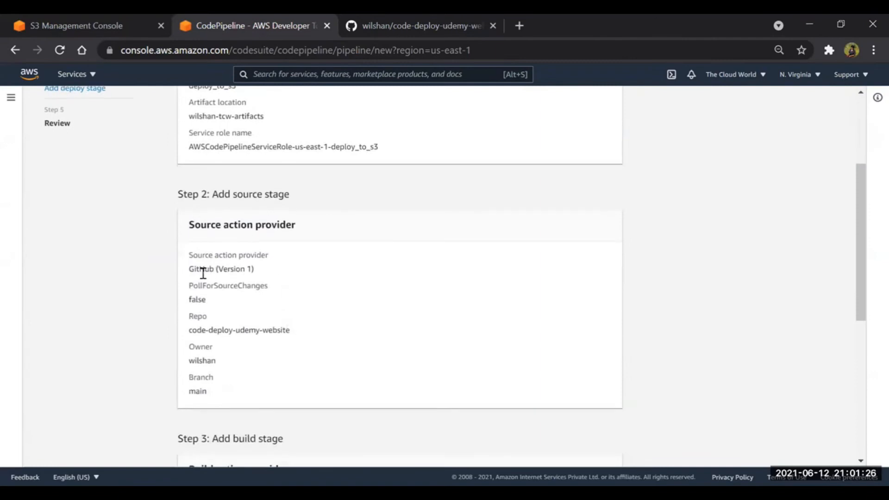
scroll(333, 361, "down", 3)
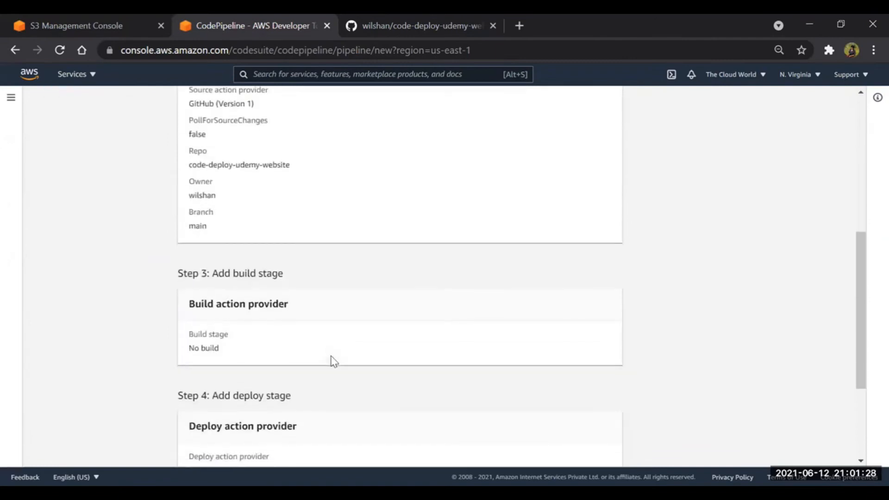
scroll(254, 324, "down", 1)
scroll(207, 126, "up", 1)
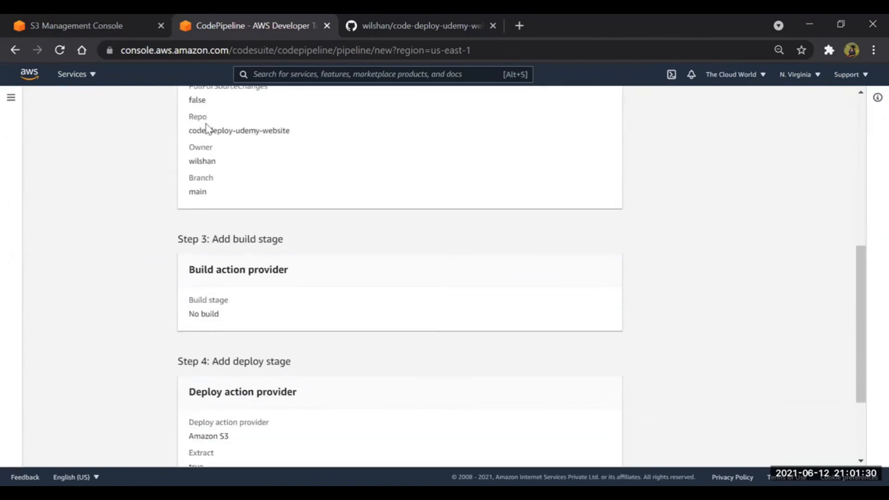
left_click_drag(192, 132, 303, 171)
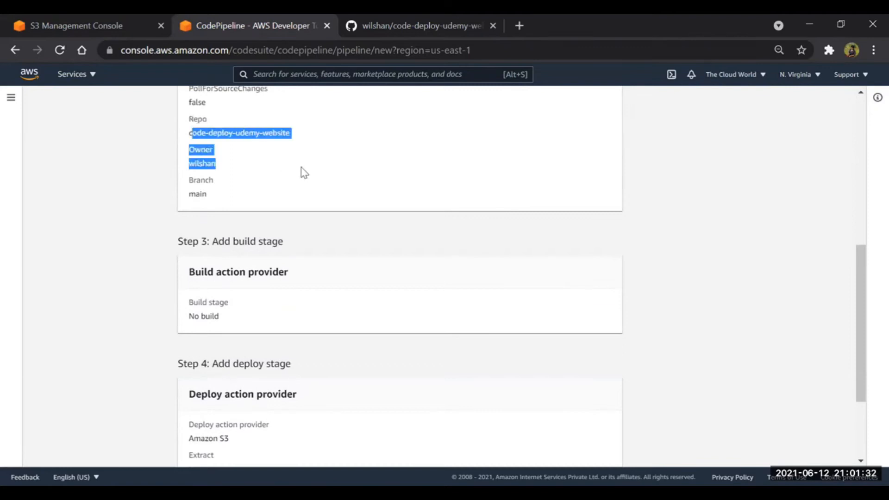
scroll(299, 287, "down", 1)
scroll(298, 347, "down", 1)
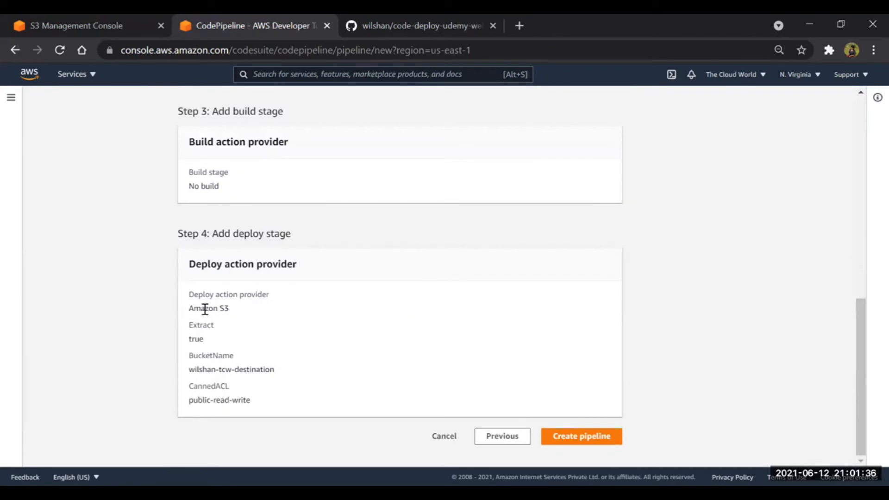
left_click_drag(205, 309, 234, 337)
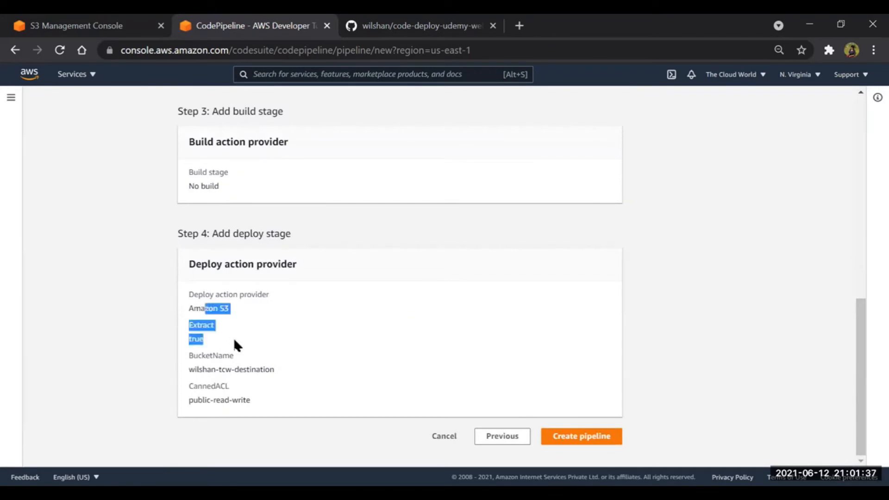
left_click(197, 367)
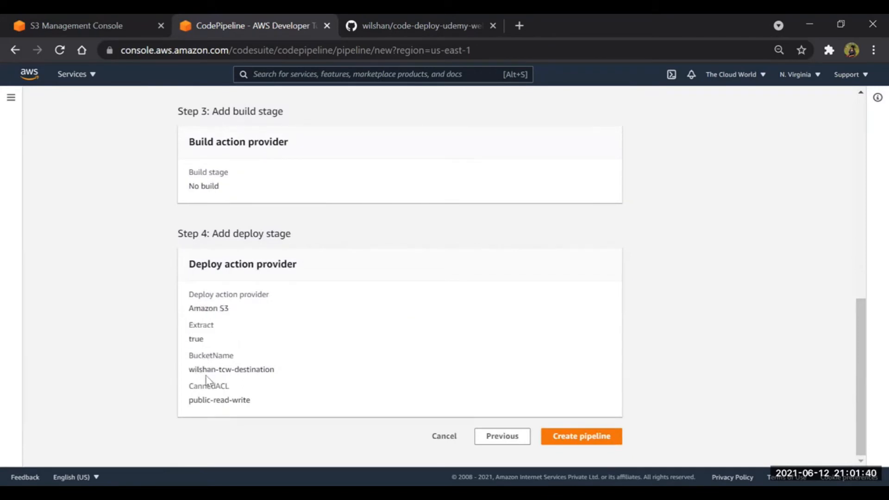
left_click(605, 437)
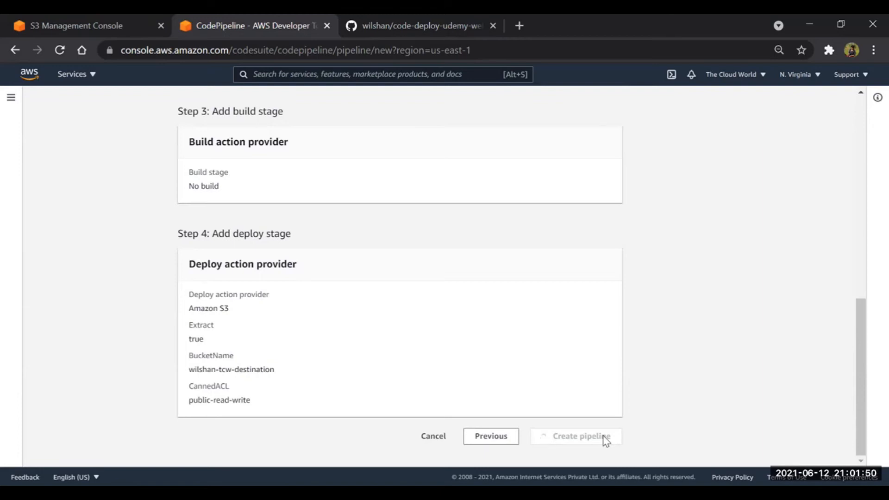
Switch to the S3 console and view the objects in the wilshan-tcw-destination bucket
left_click(134, 26)
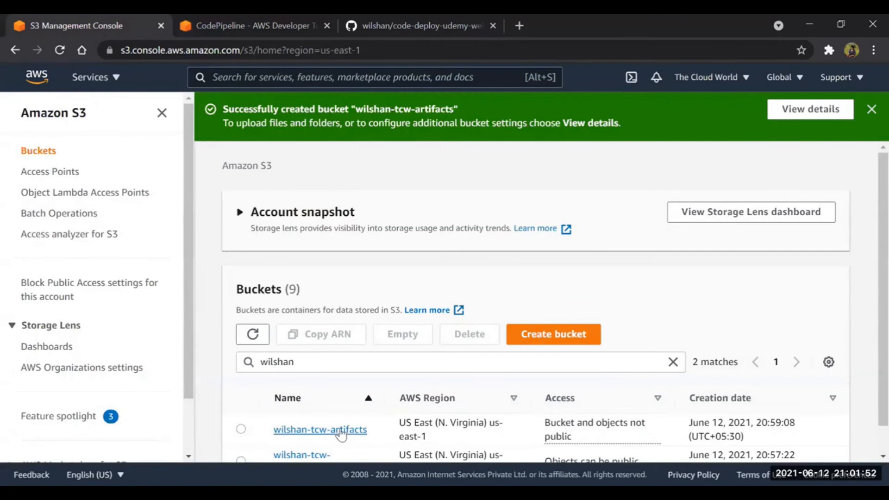
scroll(340, 431, "down", 1)
left_click(315, 436)
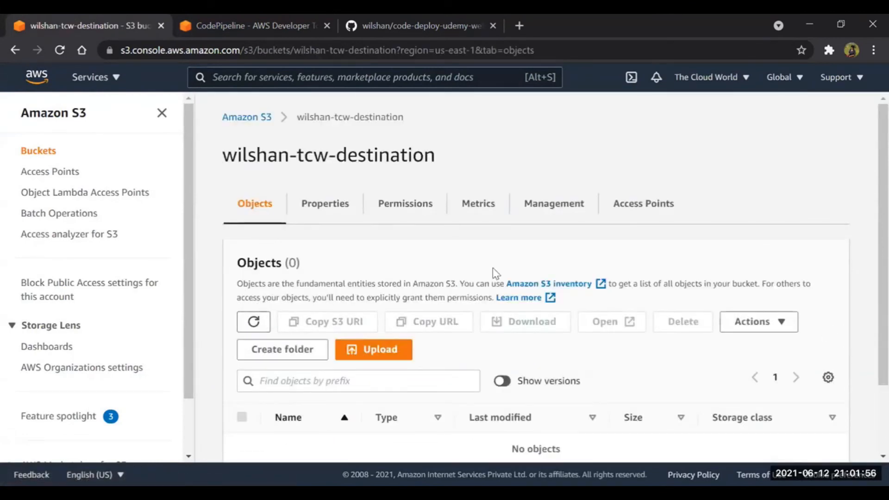
scroll(494, 273, "down", 2)
Check the source and deploy stage status in CodePipeline, and refresh the destination bucket's object list to examine the deployed files
left_click(283, 19)
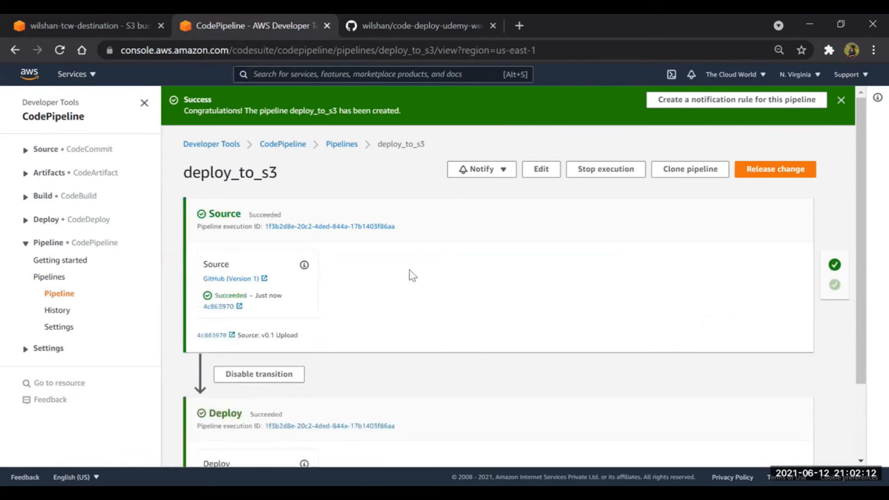
scroll(407, 276, "down", 2)
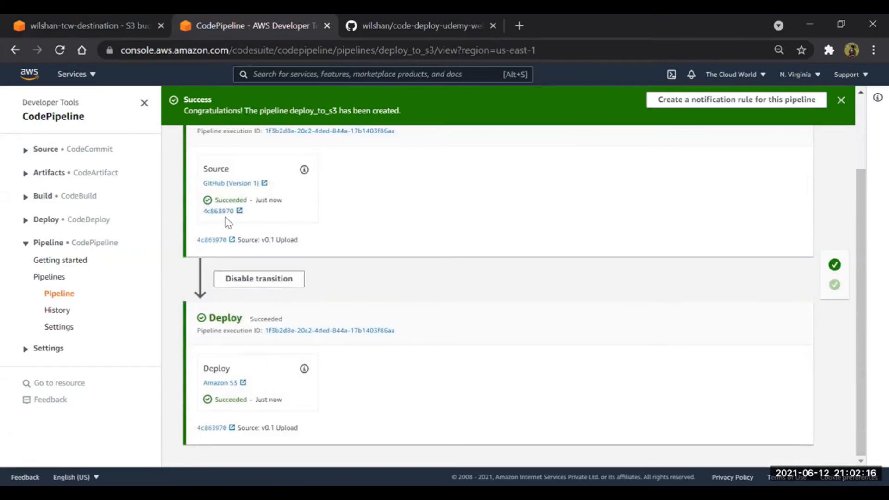
left_click(95, 23)
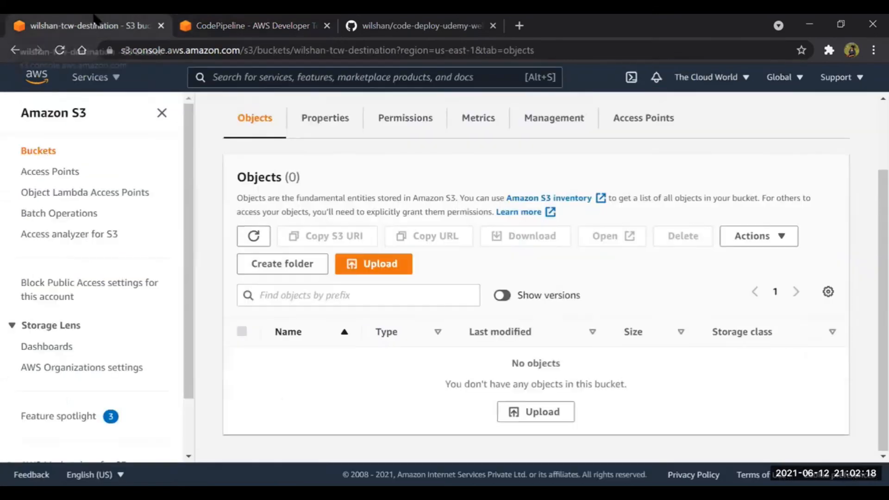
left_click(253, 235)
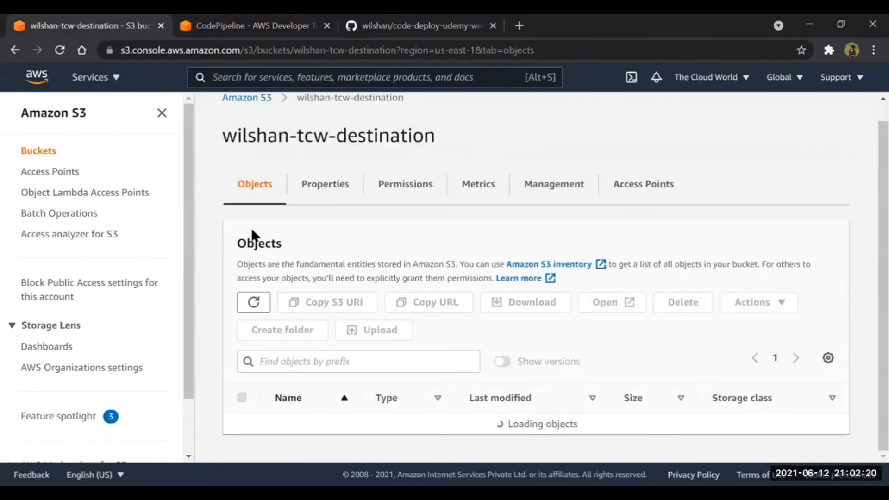
scroll(278, 250, "down", 1)
scroll(403, 286, "down", 1)
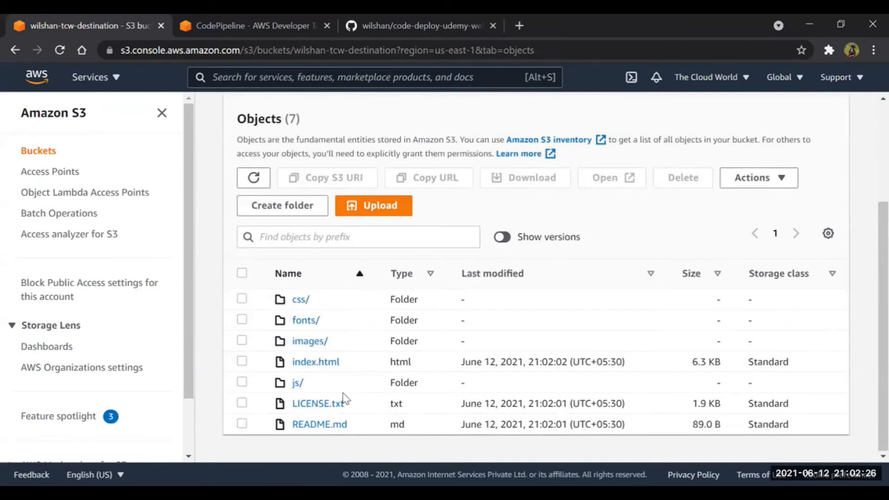
scroll(342, 392, "up", 2)
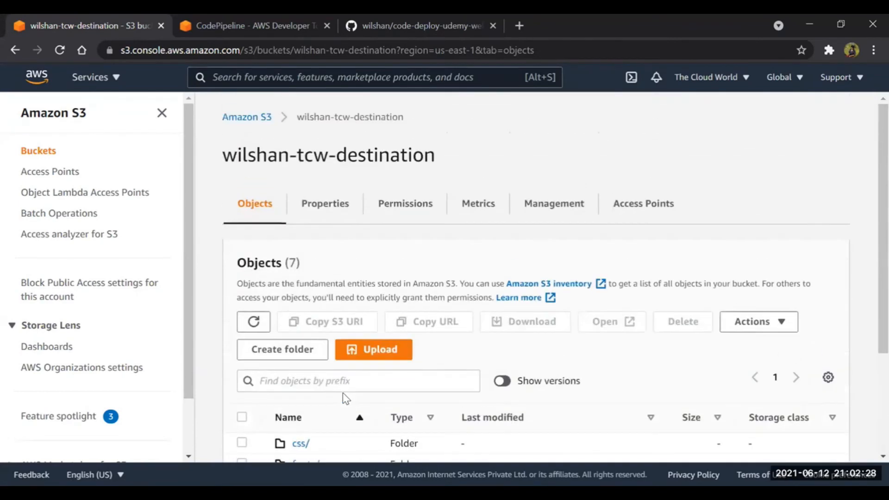
scroll(343, 392, "down", 2)
scroll(343, 393, "up", 3)
Enable static website hosting in the properties of the wilshan-tcw-destination bucket
left_click(333, 216)
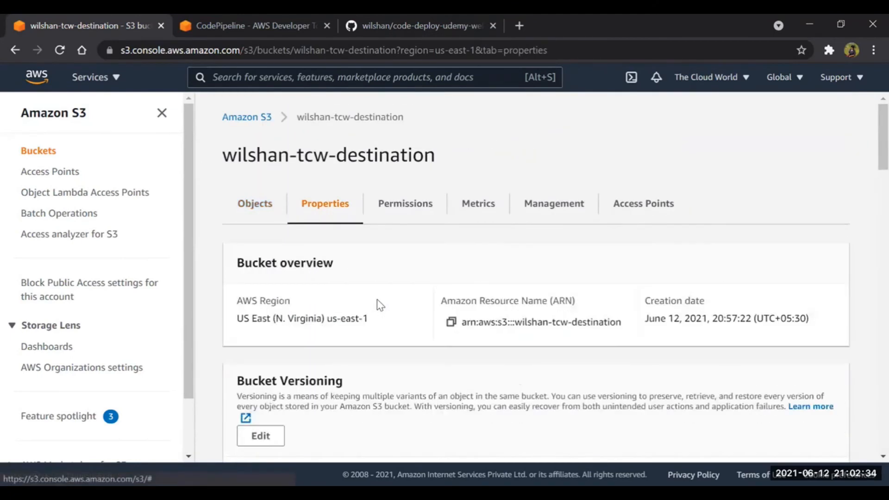
scroll(380, 305, "down", 15)
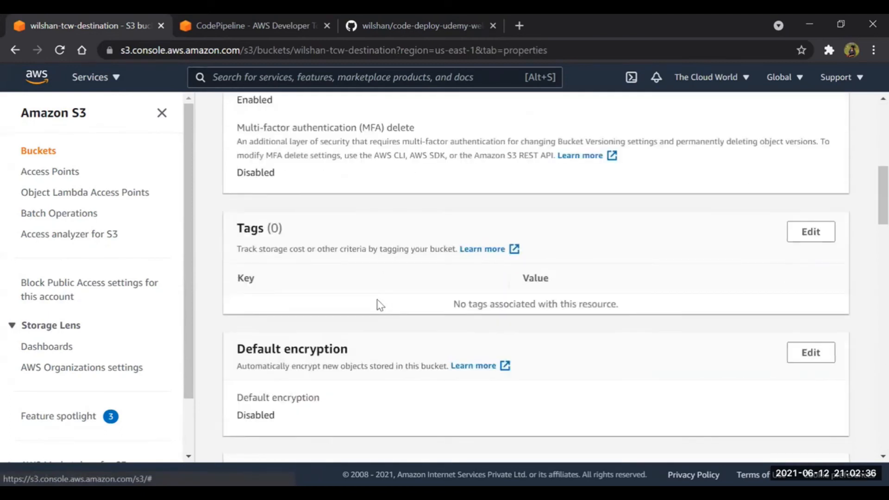
scroll(378, 299, "down", 12)
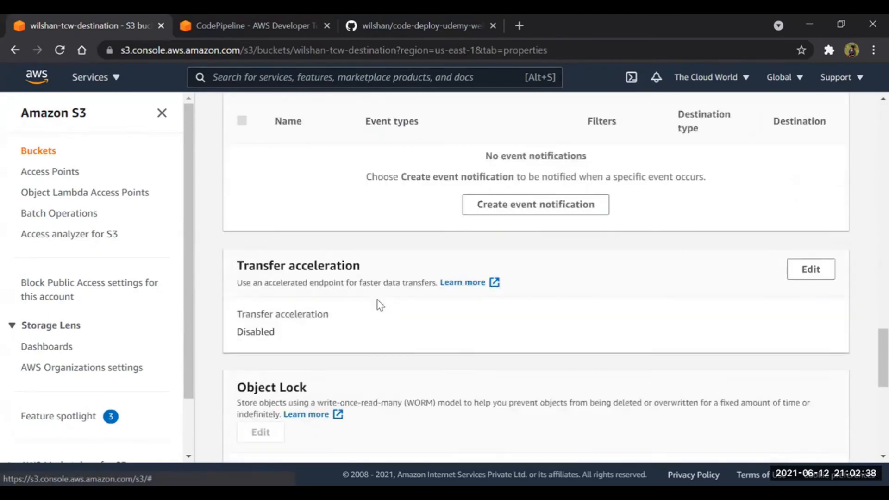
scroll(378, 304, "down", 1)
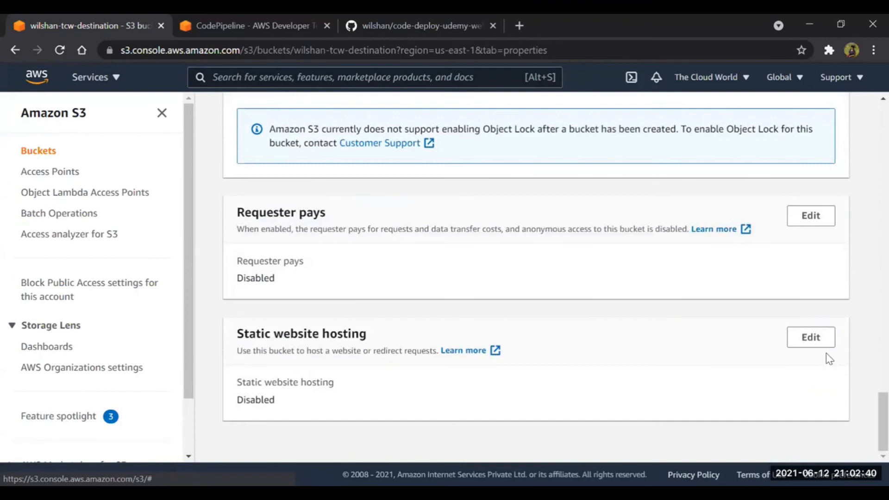
left_click(810, 339)
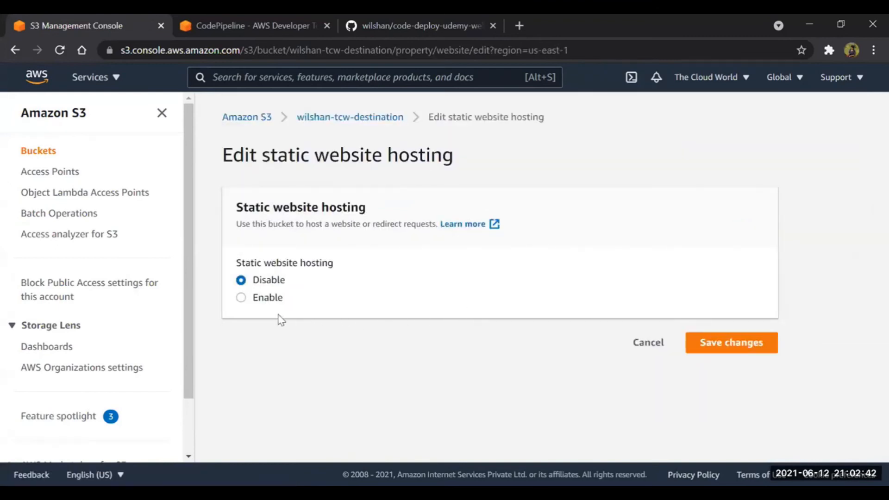
left_click(274, 298)
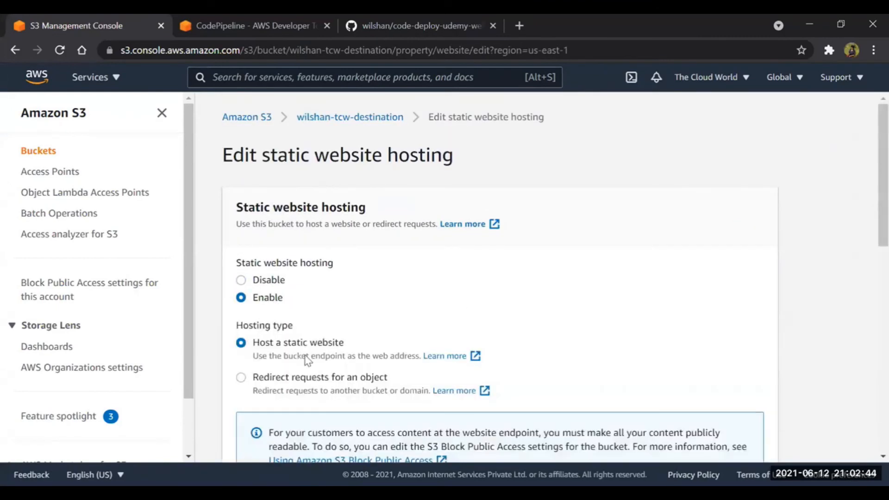
Set both the index document and the error document to index.html and save the static website hosting changes
scroll(279, 355, "down", 2)
scroll(345, 262, "down", 3)
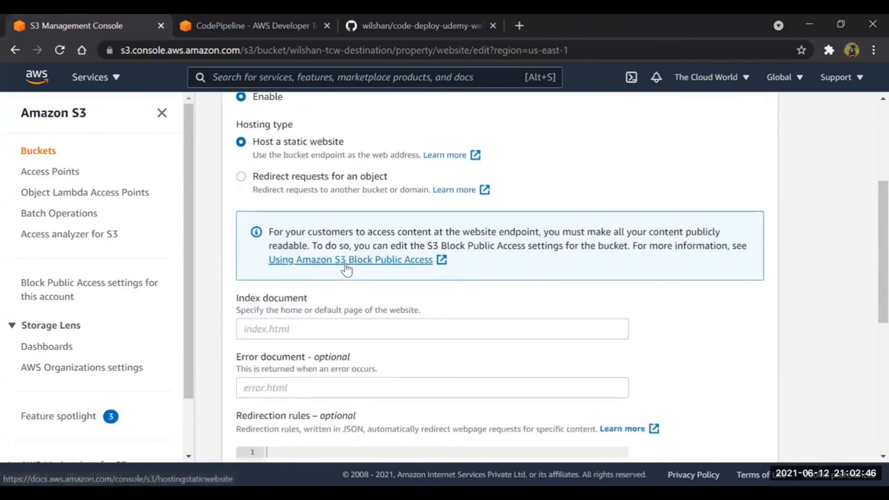
left_click(330, 326)
type("index.html")
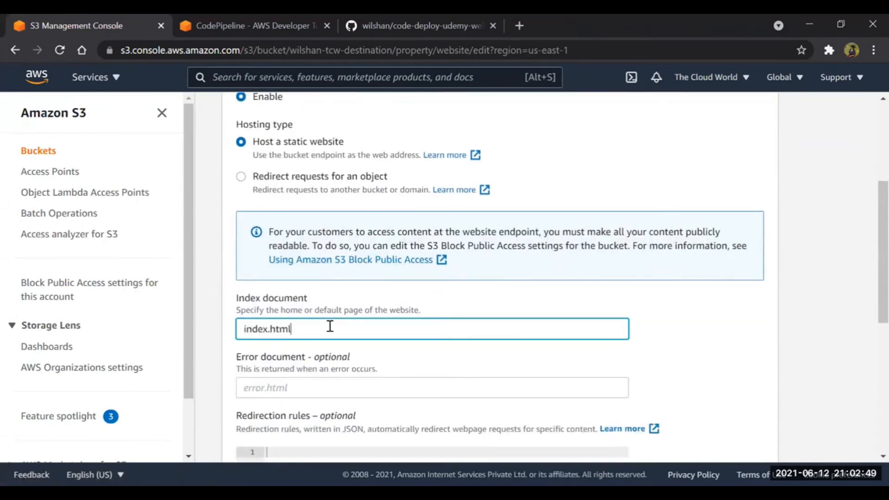
key("Tab")
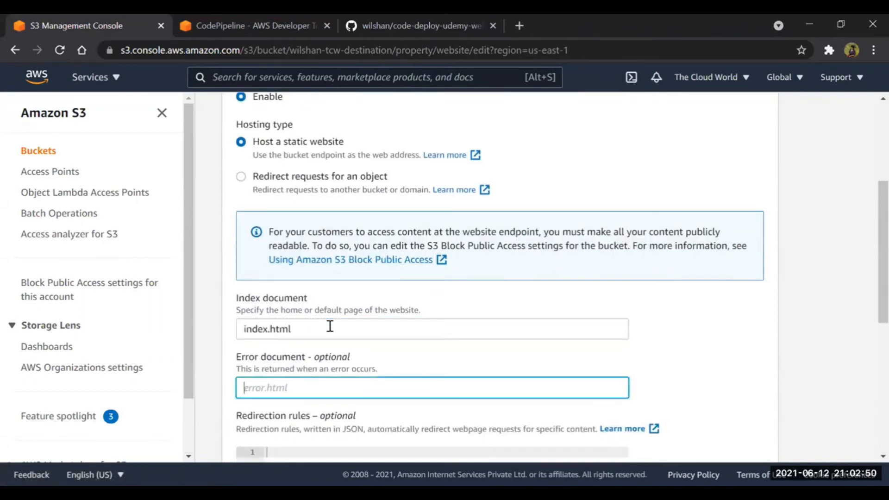
type("index.html")
scroll(330, 326, "down", 6)
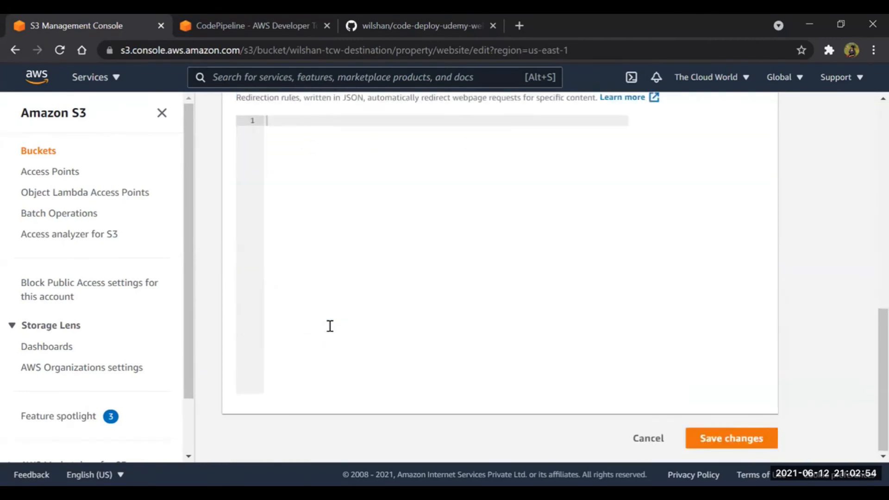
left_click(696, 443)
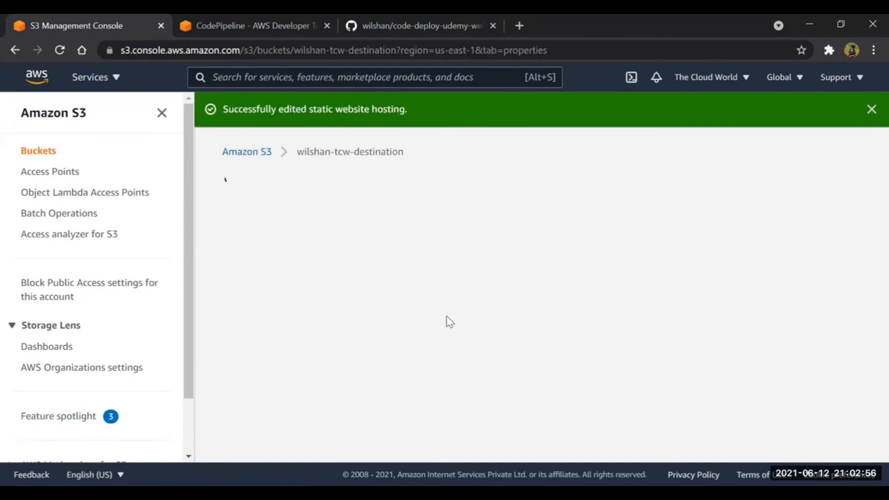
Open the destination bucket's static website endpoint from its properties to view the hosted site
scroll(302, 331, "down", 15)
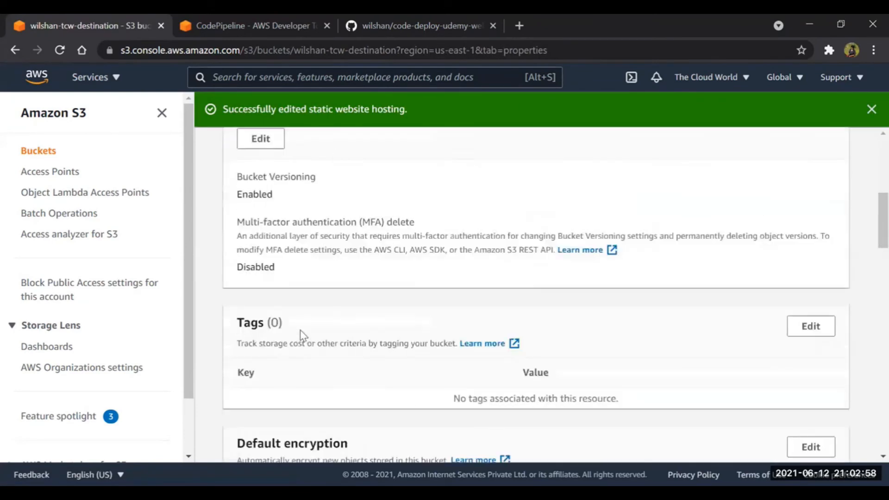
scroll(302, 331, "down", 20)
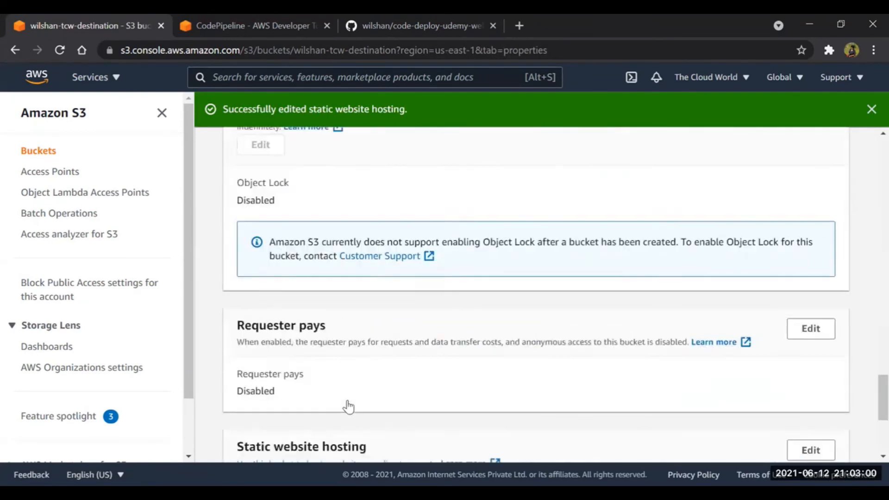
left_click(348, 399)
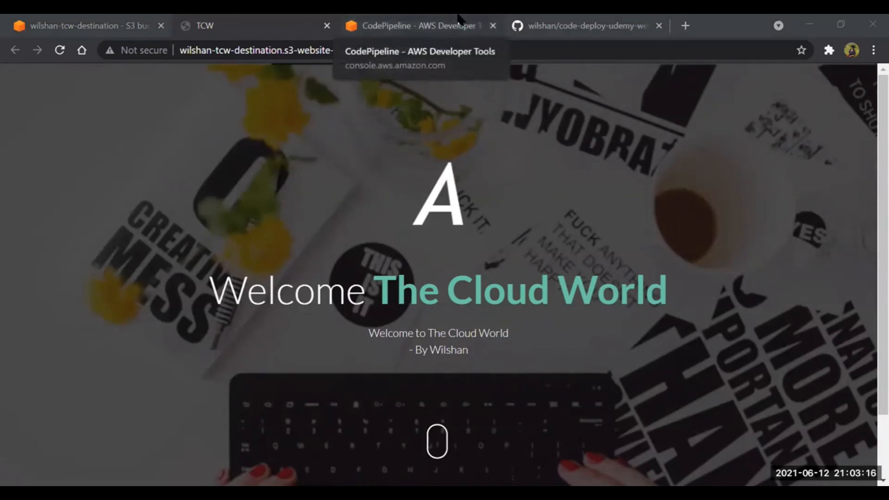
Switch to the code-deploy-udemy-website repository on GitHub and open index.html for editing
left_click(600, 20)
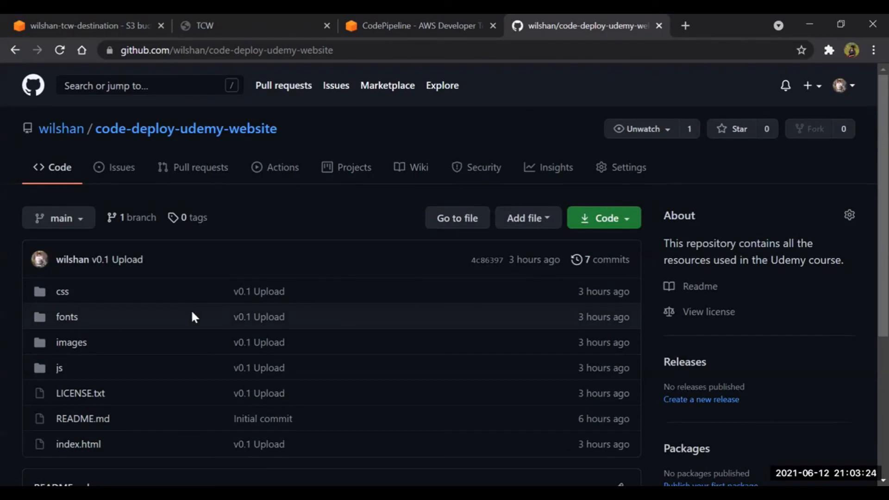
scroll(125, 347, "down", 1)
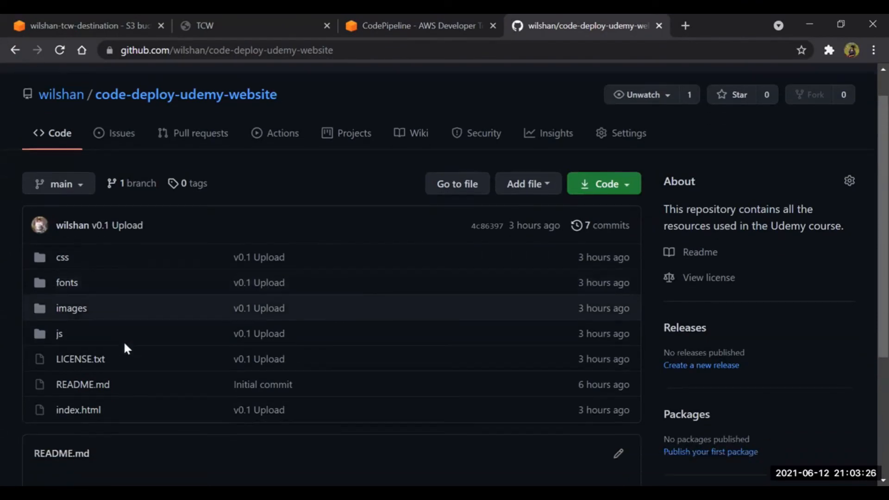
left_click(83, 393)
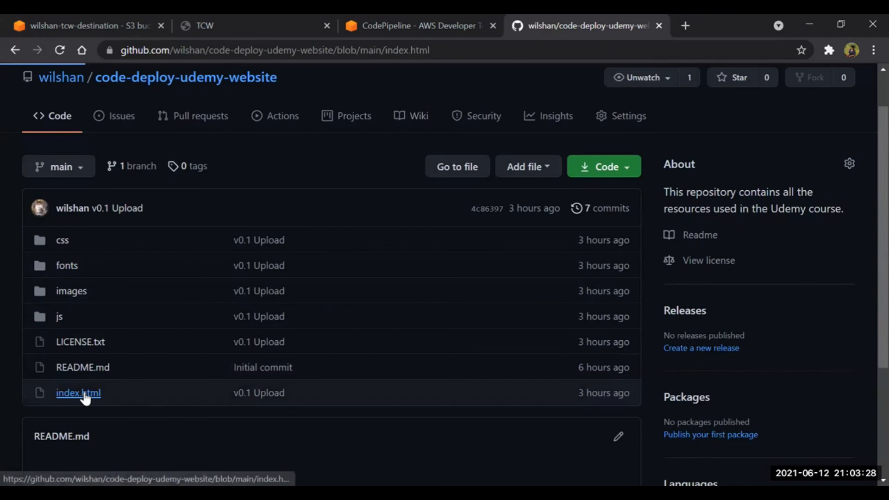
scroll(235, 359, "down", 4)
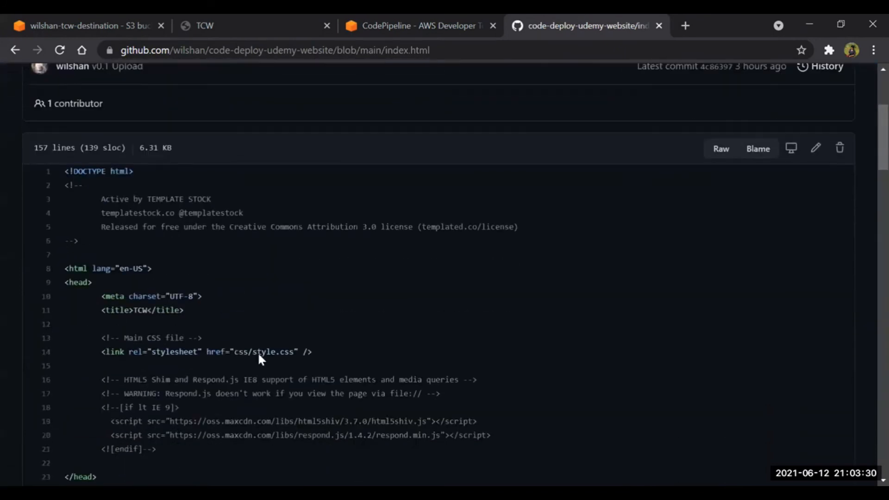
left_click(815, 141)
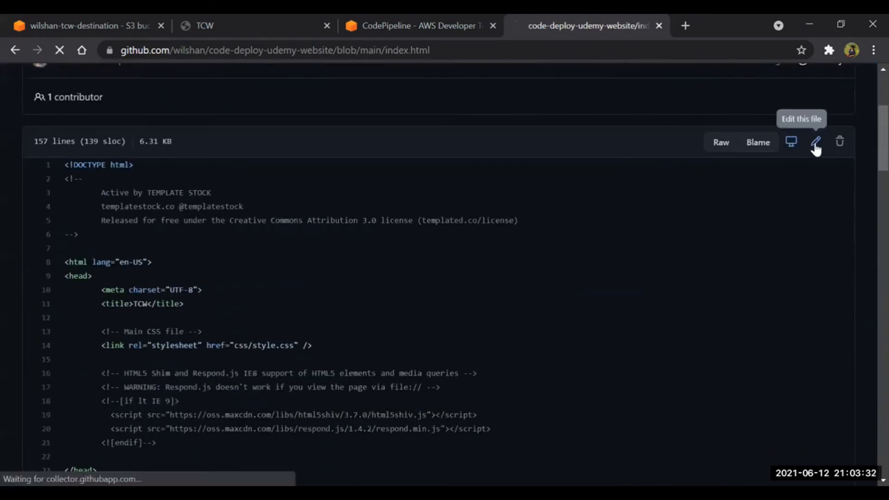
Append "(Modified v0.2)" after "The Cloud World" in the header's h2 title on line 42 of index.html
scroll(172, 417, "down", 3)
scroll(172, 416, "up", 2)
scroll(172, 417, "down", 3)
scroll(173, 415, "down", 5)
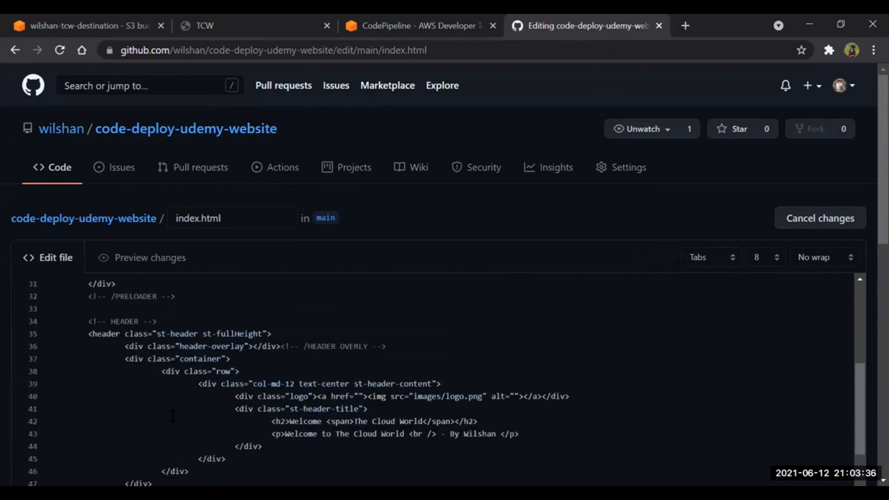
scroll(172, 415, "down", 6)
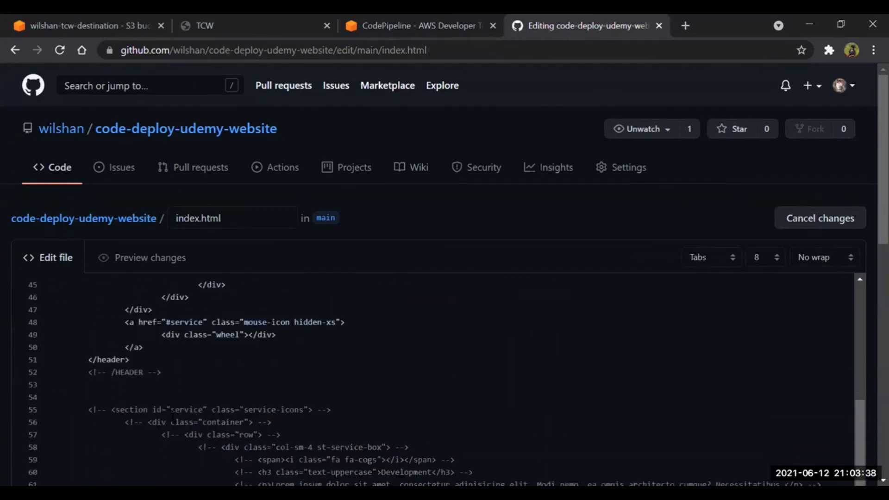
scroll(172, 416, "up", 10)
scroll(172, 414, "down", 6)
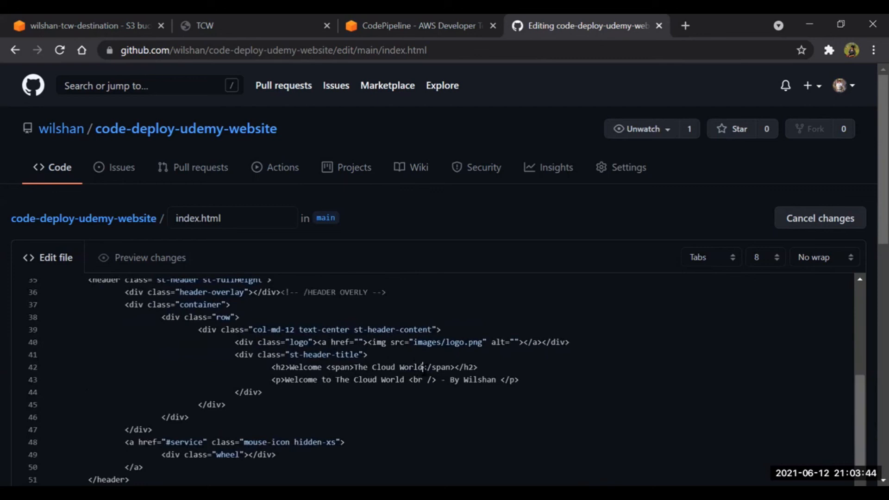
type("(Modified")
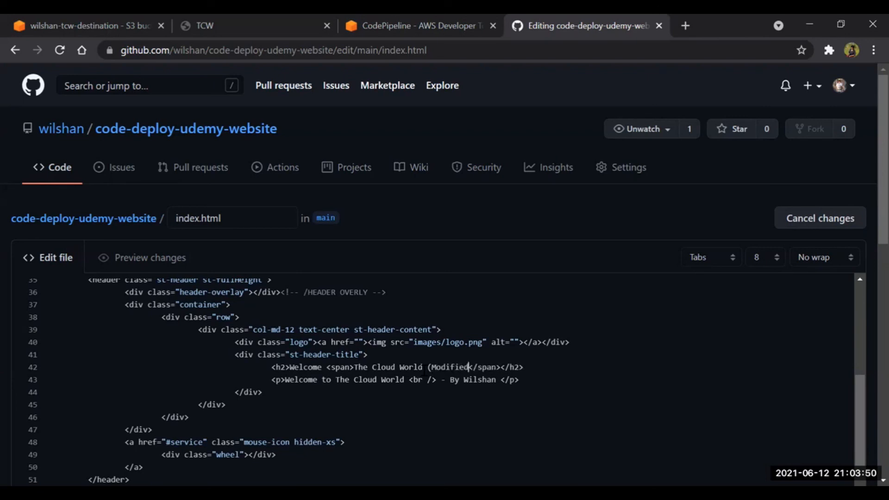
type(" v0.2")
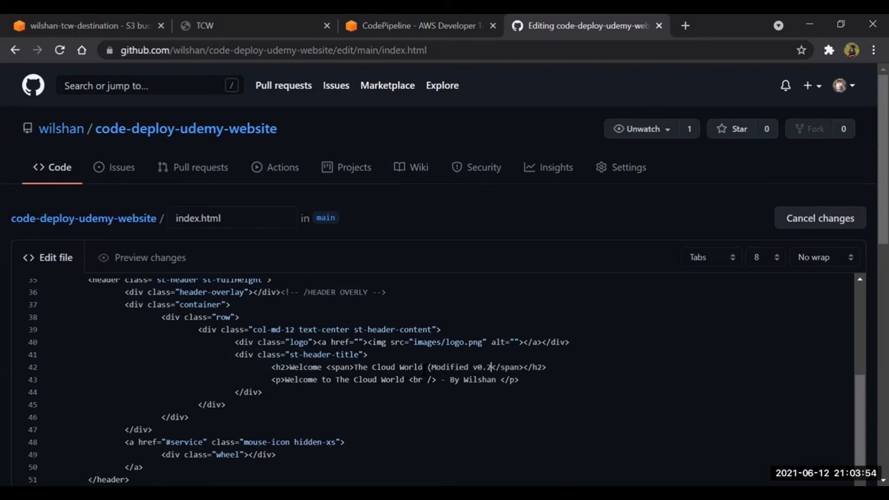
type(")")
Commit the edited index.html to the main branch
scroll(424, 369, "down", 20)
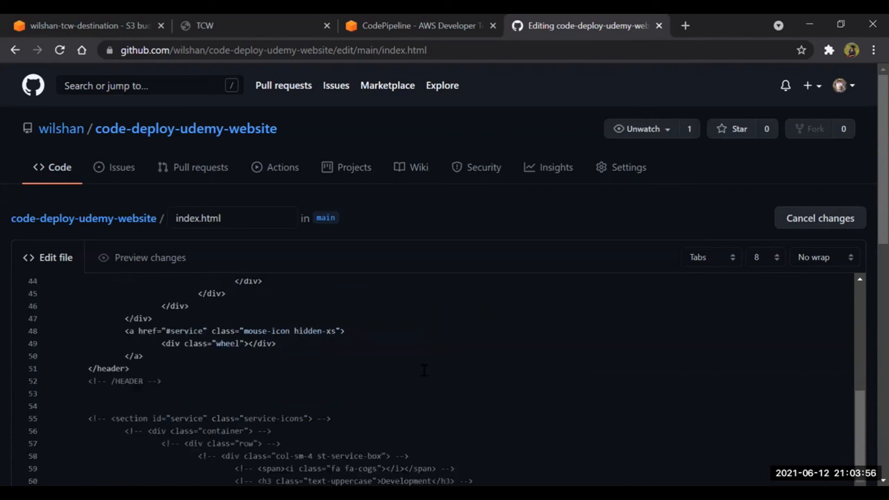
scroll(424, 369, "down", 12)
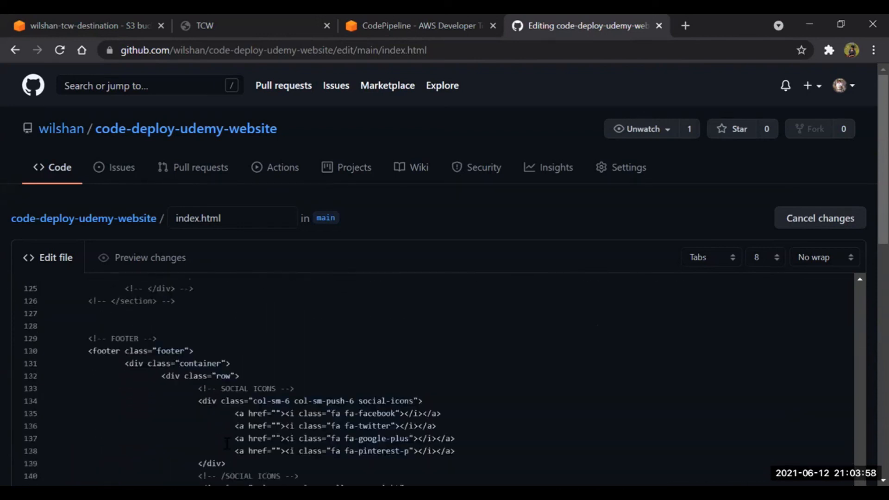
left_click(111, 371)
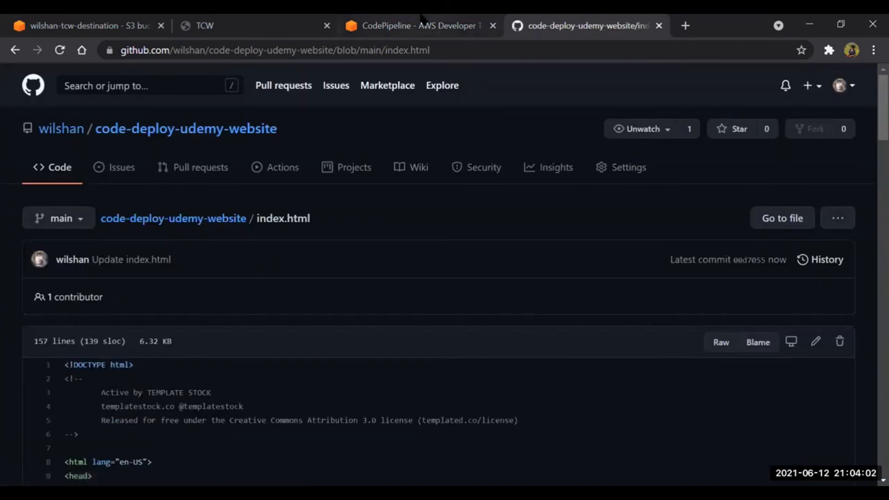
Switch to CodePipeline and check the source and deploy stage status of the deploy_to_s3 pipeline for the new commit
left_click(422, 22)
scroll(317, 222, "up", 2)
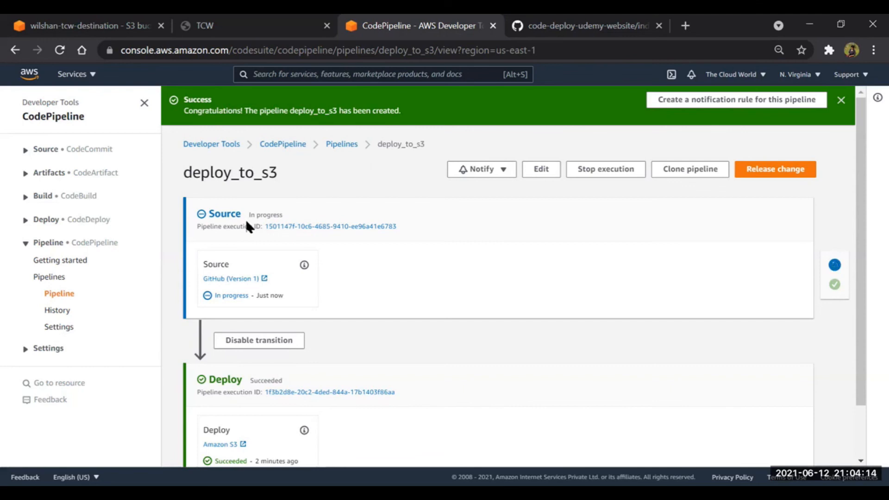
scroll(479, 280, "down", 1)
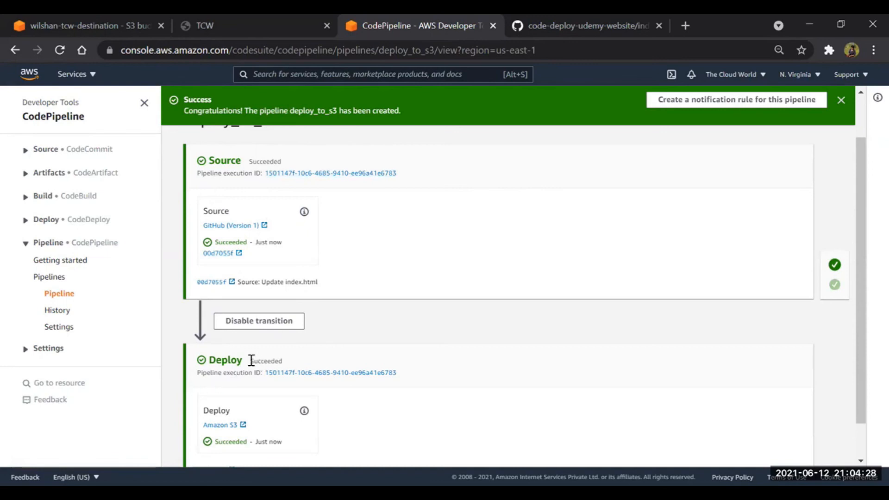
left_click_drag(248, 359, 423, 366)
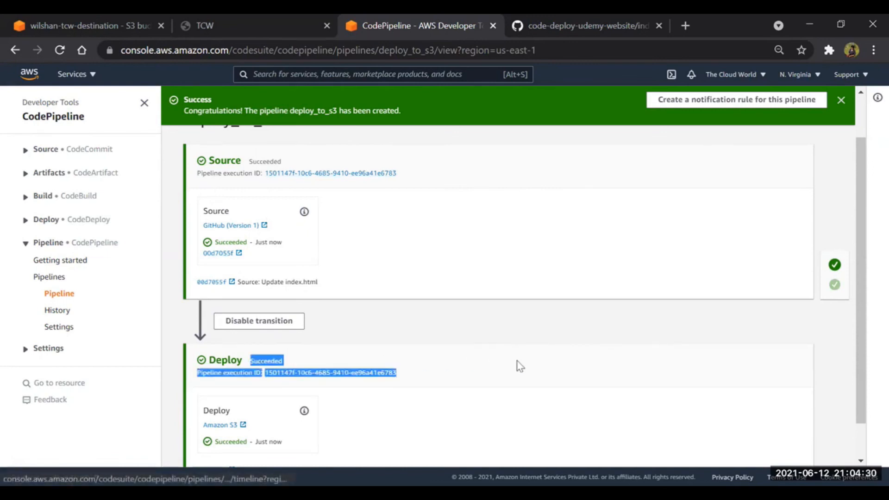
left_click(518, 366)
Return to the hosted TCW website and reload it to check the updated heading
left_click(243, 21)
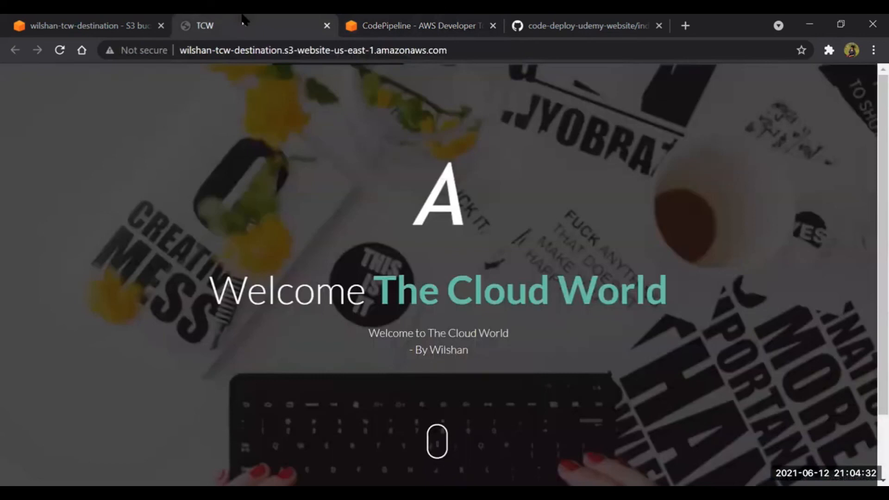
left_click(61, 50)
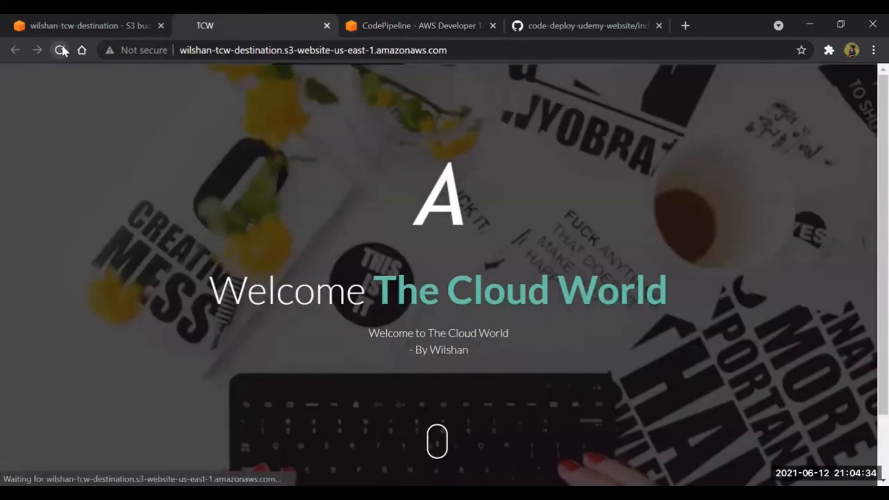